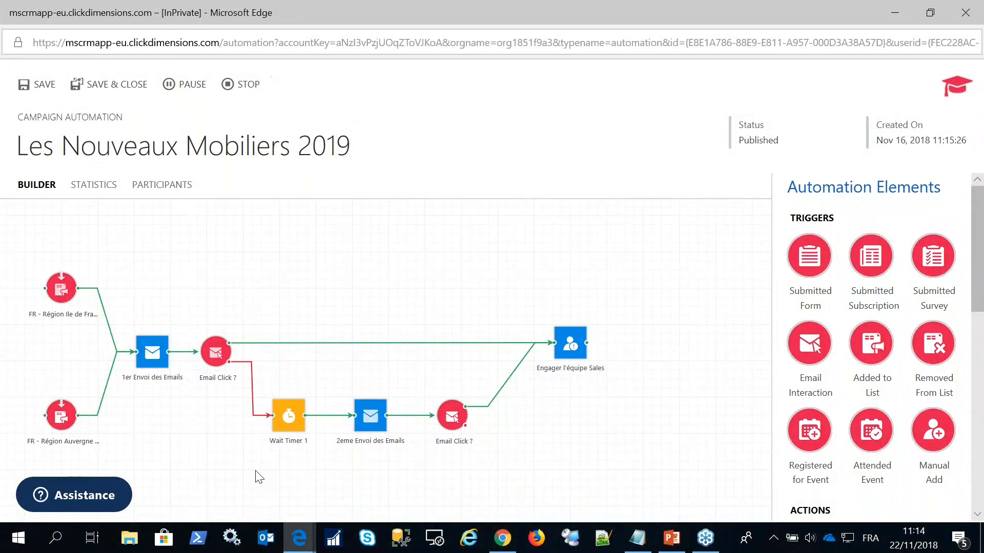
# Shift the FR - Région Ile de France trigger slightly left on the canvas and look through the available triggers, actions and timers.
pyautogui.moveTo(64, 296)
pyautogui.mouseDown()
pyautogui.moveTo(51, 293)
pyautogui.moveTo(58, 297)
pyautogui.mouseUp()
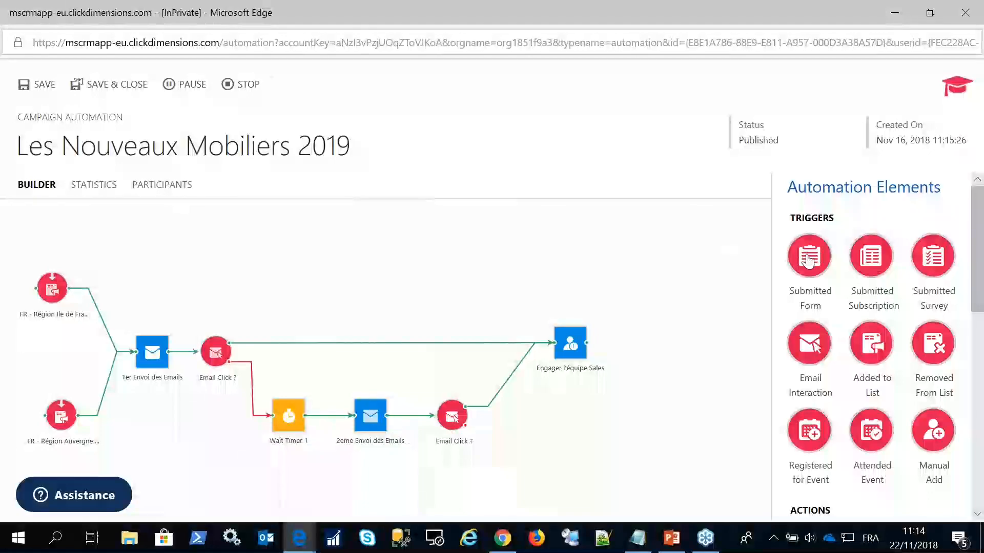
pyautogui.moveTo(808, 261)
pyautogui.mouseDown()
pyautogui.moveTo(642, 261)
pyautogui.moveTo(797, 237)
pyautogui.moveTo(801, 256)
pyautogui.mouseUp()
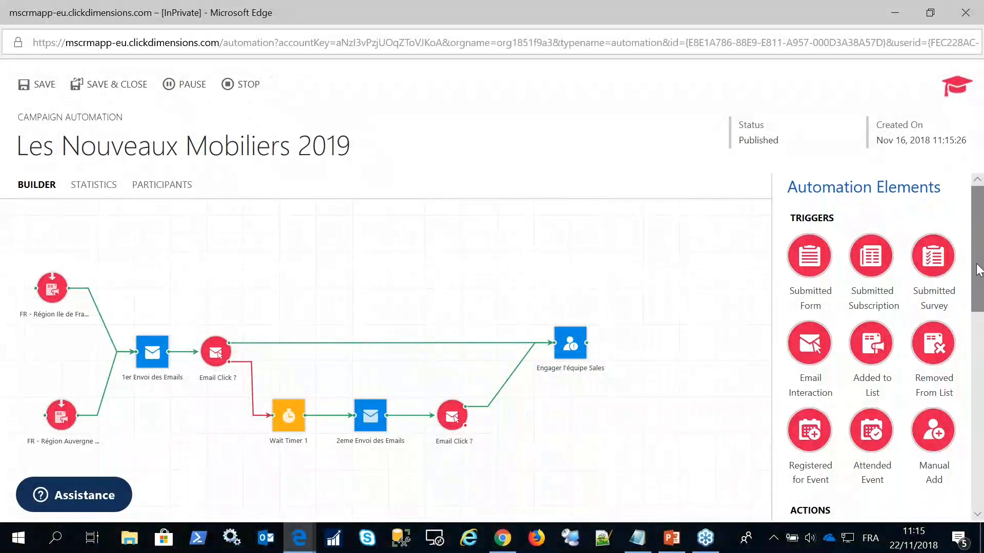
pyautogui.press('ctrl')
pyautogui.scroll(-3, 830, 333)
pyautogui.press('ctrl')
pyautogui.moveTo(980, 320); pyautogui.dragTo(981, 416)
pyautogui.press('ctrl')
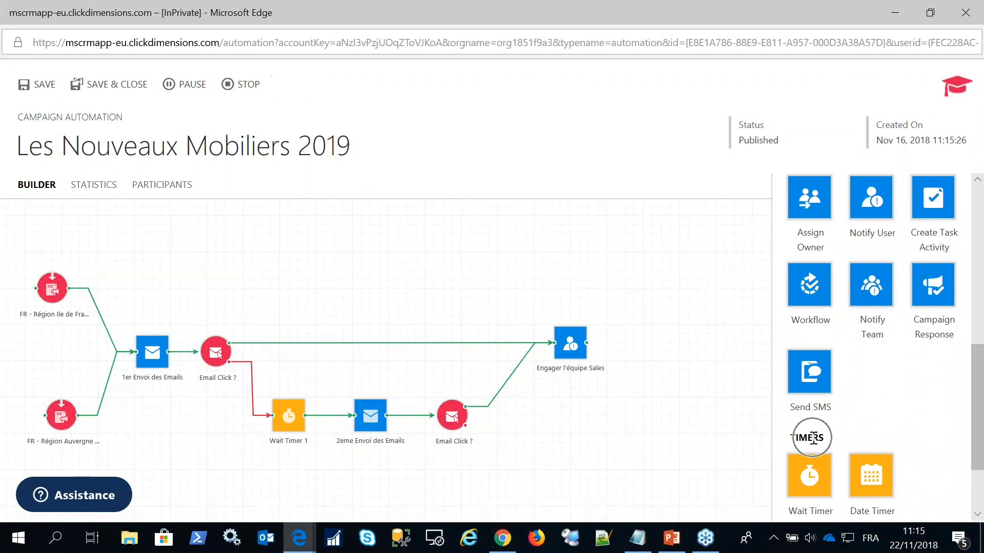
pyautogui.moveTo(977, 404); pyautogui.dragTo(578, 300)
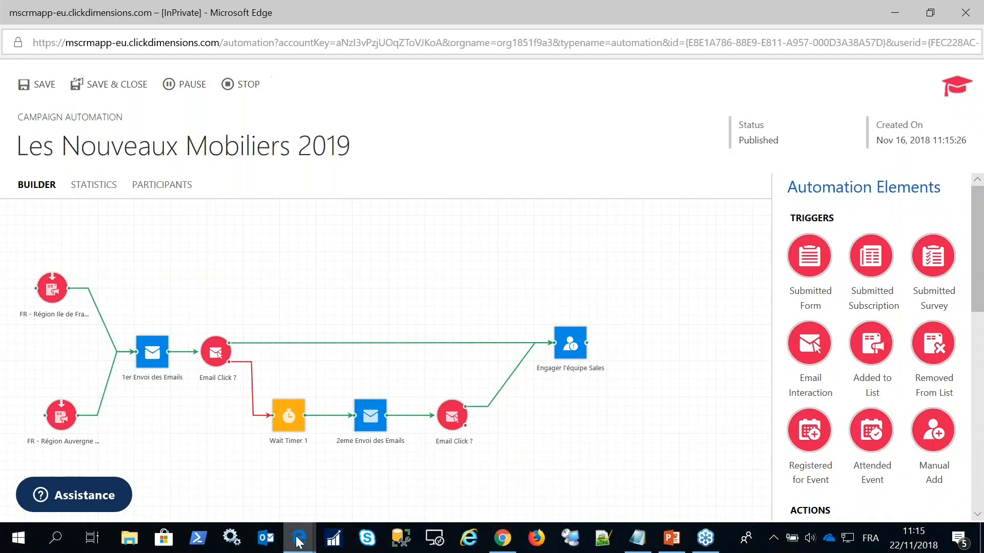
# Switch to the Nouveaux mobiliers 2019 campaign record in Dynamics 365 and review its activities, marketing lists and campaign activities.
pyautogui.moveTo(298, 541)
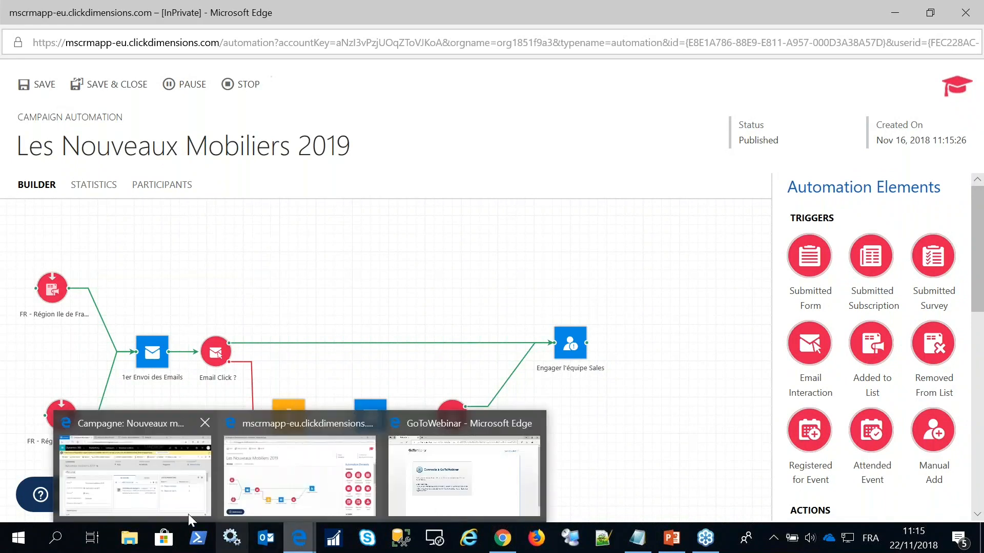
pyautogui.click(156, 507)
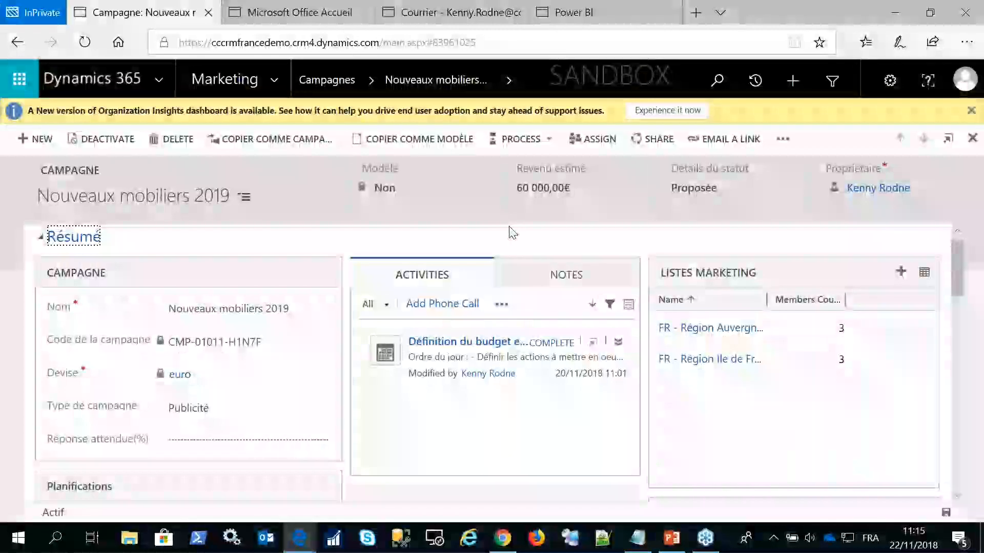
pyautogui.scroll(-1, 954, 269)
pyautogui.moveTo(954, 265); pyautogui.dragTo(953, 262)
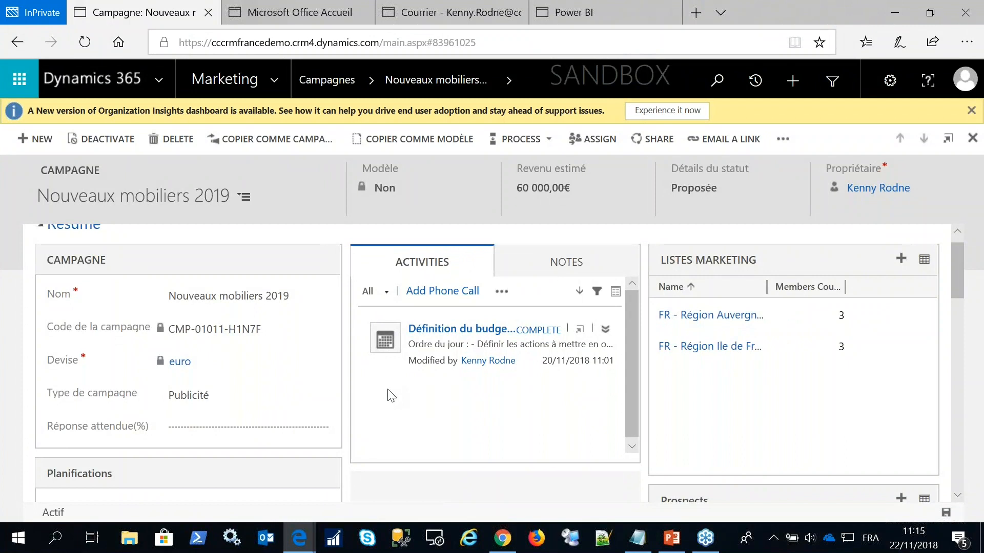
pyautogui.moveTo(956, 278); pyautogui.dragTo(961, 367)
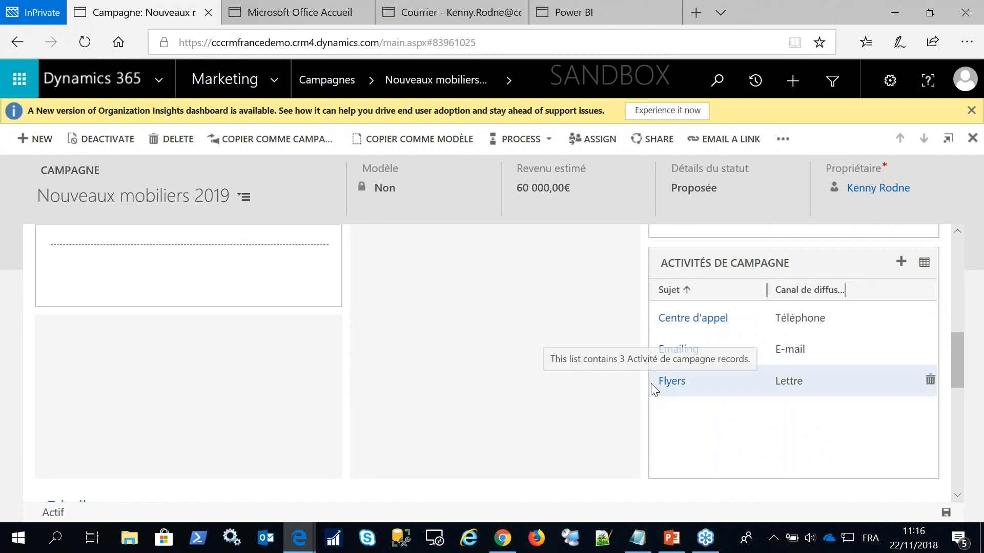
# Review the campaign's finances in the Détails section, including the activity cost description, alongside the campaign activities.
pyautogui.moveTo(960, 367); pyautogui.dragTo(963, 420)
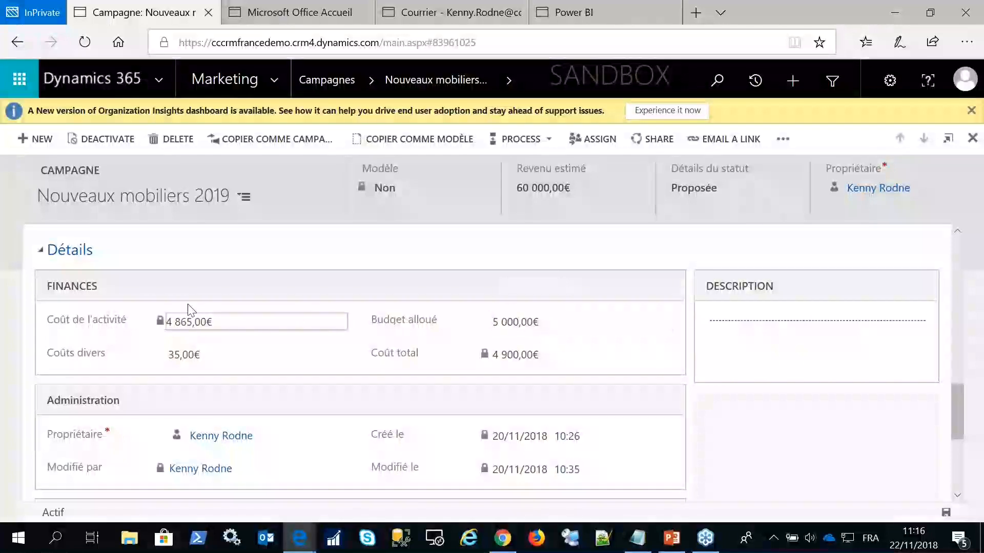
pyautogui.moveTo(138, 315)
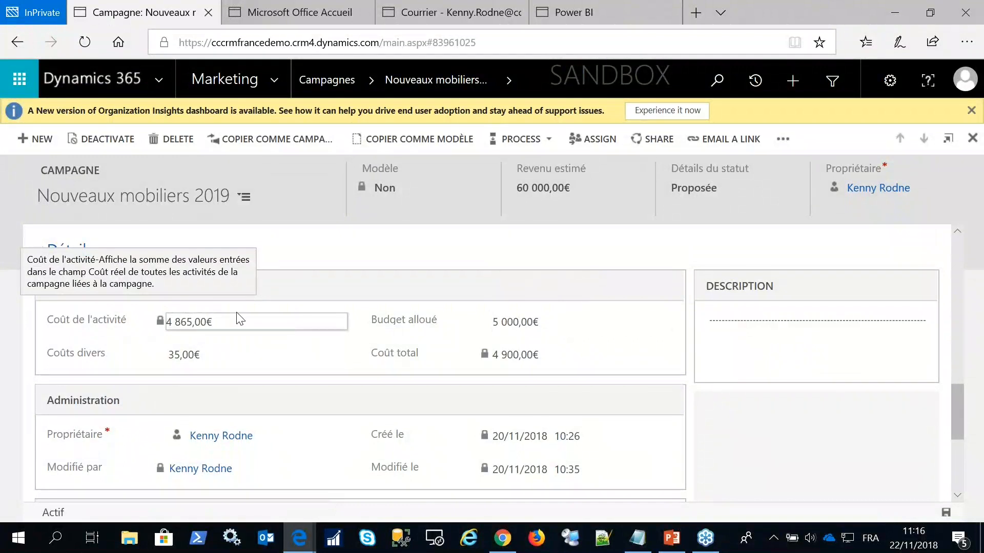
pyautogui.moveTo(959, 410); pyautogui.dragTo(947, 358)
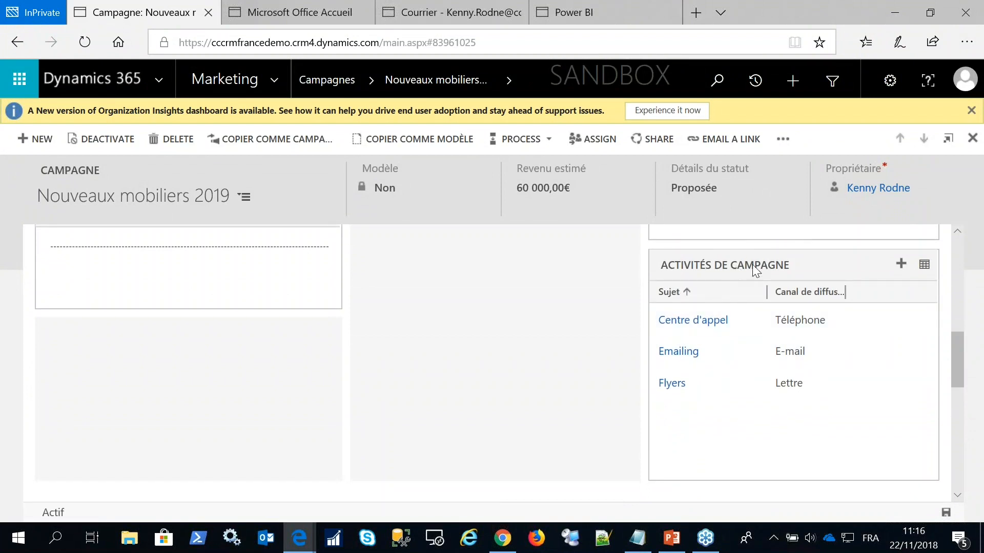
pyautogui.moveTo(960, 354); pyautogui.dragTo(960, 378)
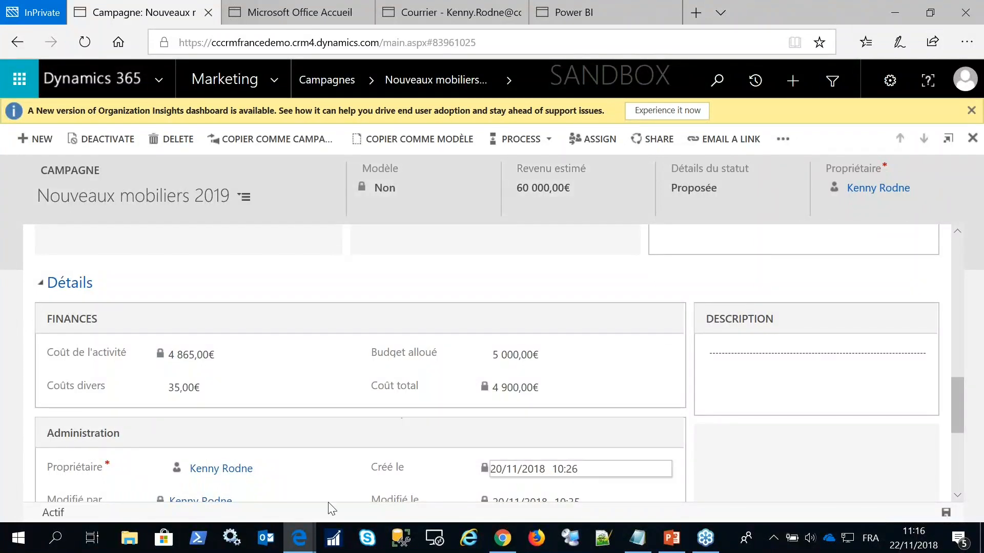
# Switch back to the ClickDimensions campaign automation and review its statistics and participants.
pyautogui.moveTo(301, 541)
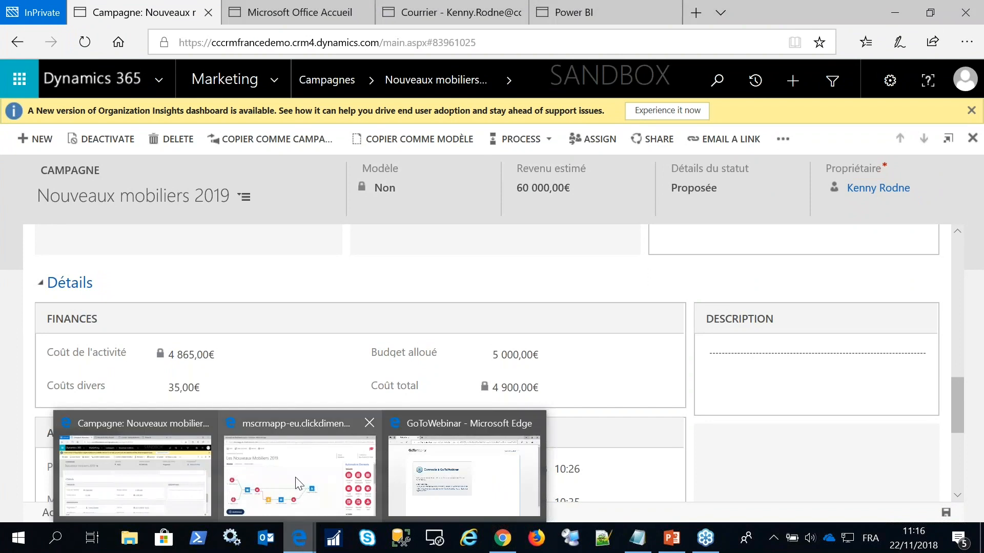
pyautogui.click(299, 484)
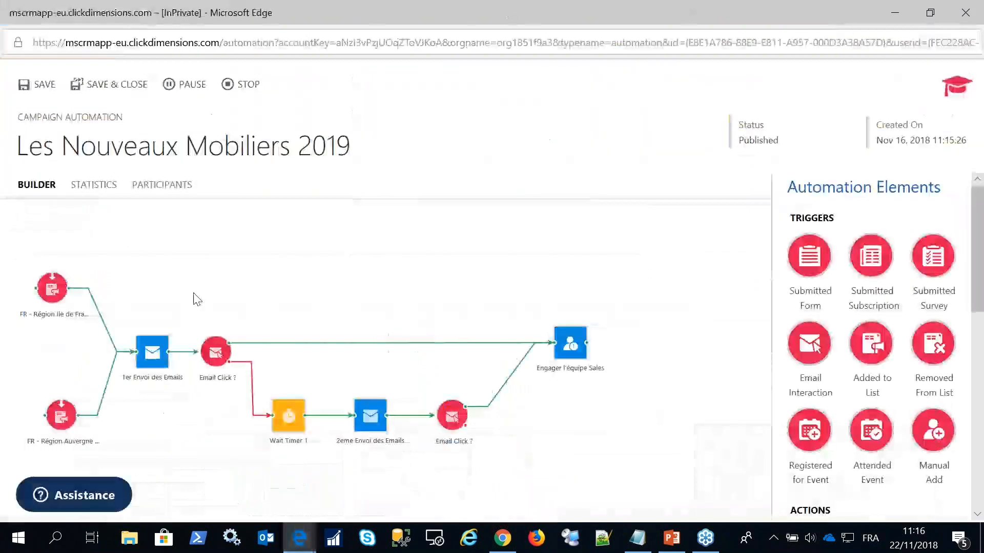
pyautogui.click(94, 185)
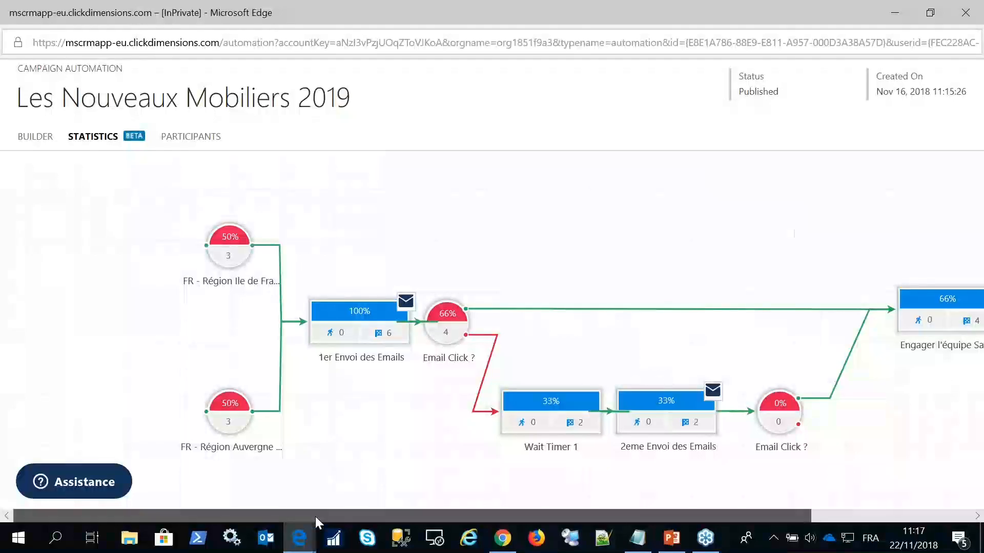
pyautogui.moveTo(324, 516); pyautogui.dragTo(381, 493)
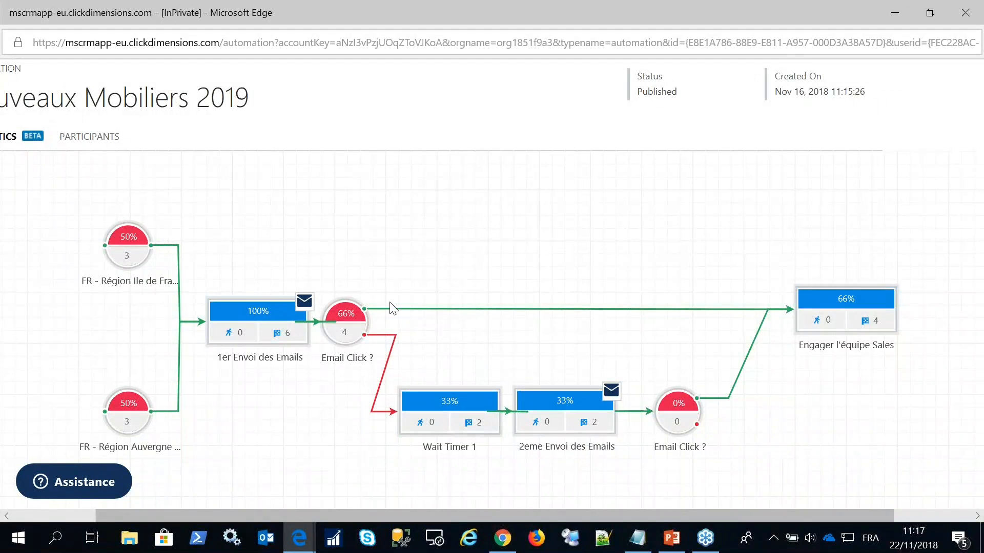
pyautogui.moveTo(341, 336)
pyautogui.click(97, 136)
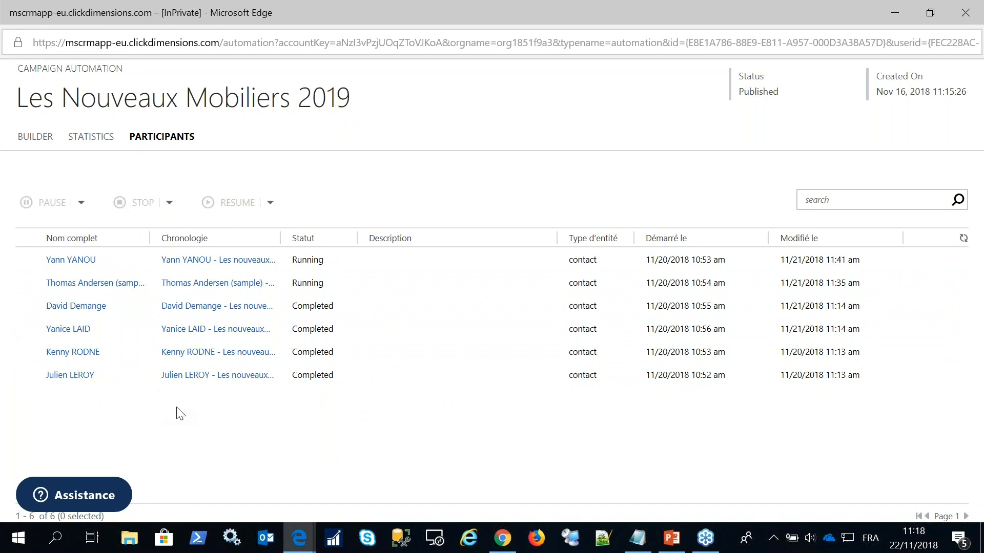
pyautogui.click(87, 137)
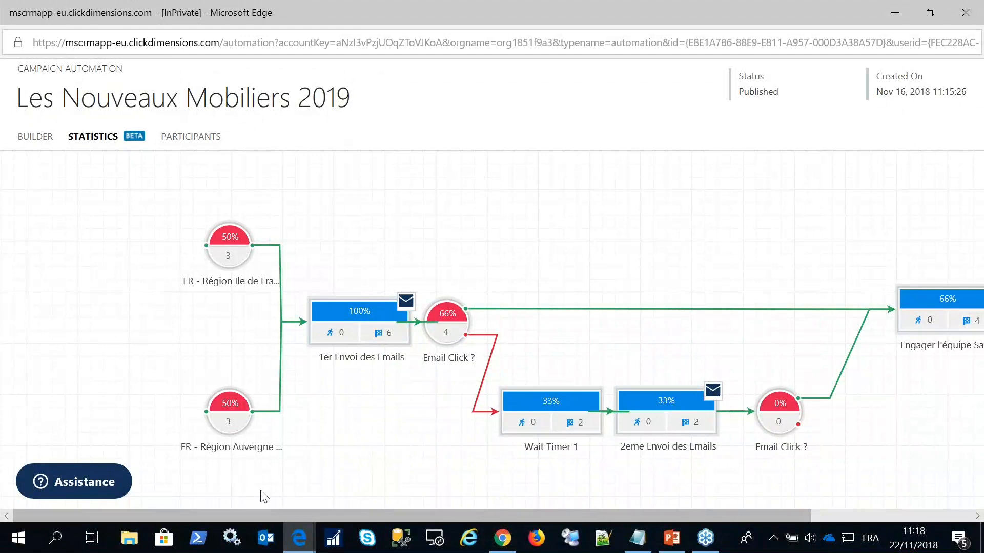
# Switch to the Outlook inbox, open the Présentation des nouveaux mobiliers 2019 reply and display its Dynamics 365 details.
pyautogui.moveTo(301, 548)
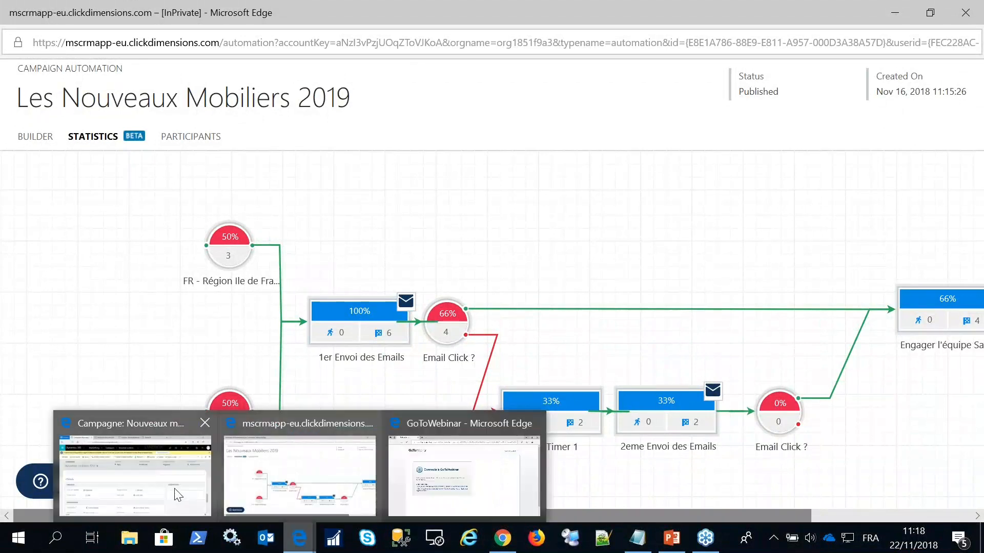
pyautogui.click(174, 494)
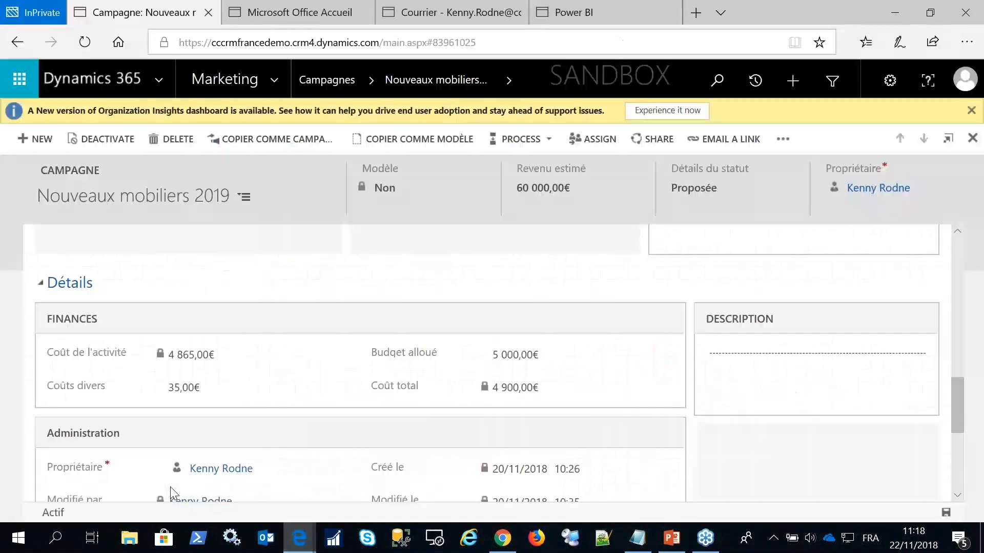
pyautogui.click(439, 14)
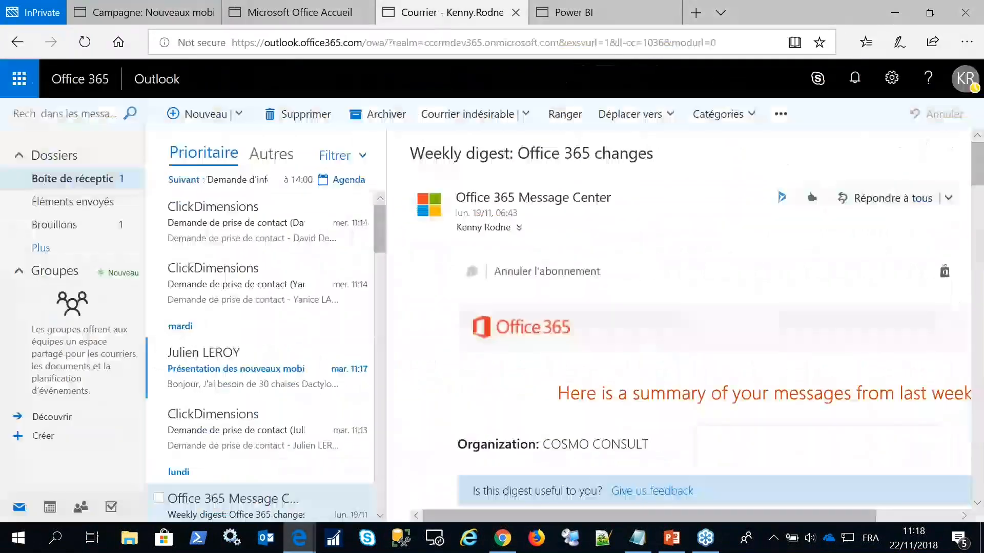
pyautogui.click(255, 374)
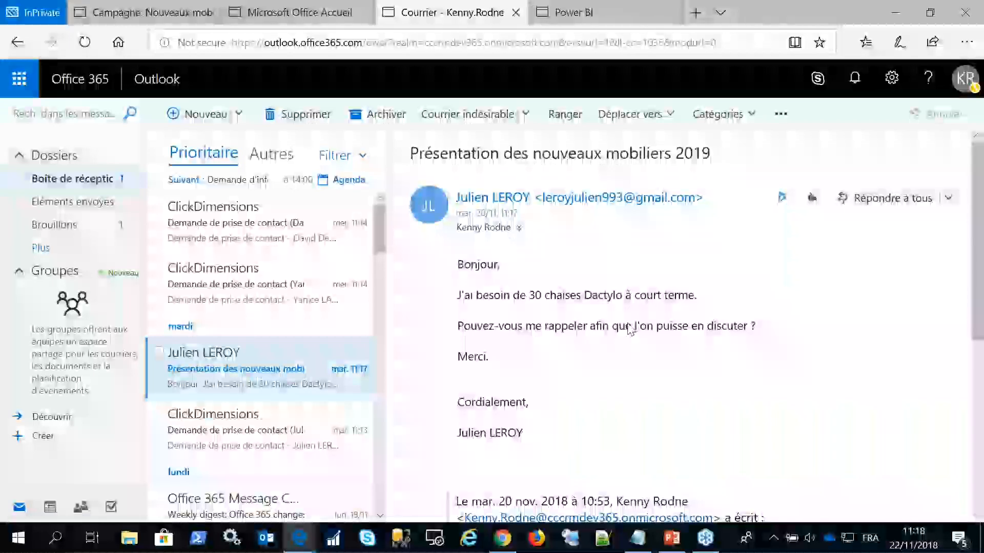
pyautogui.click(781, 198)
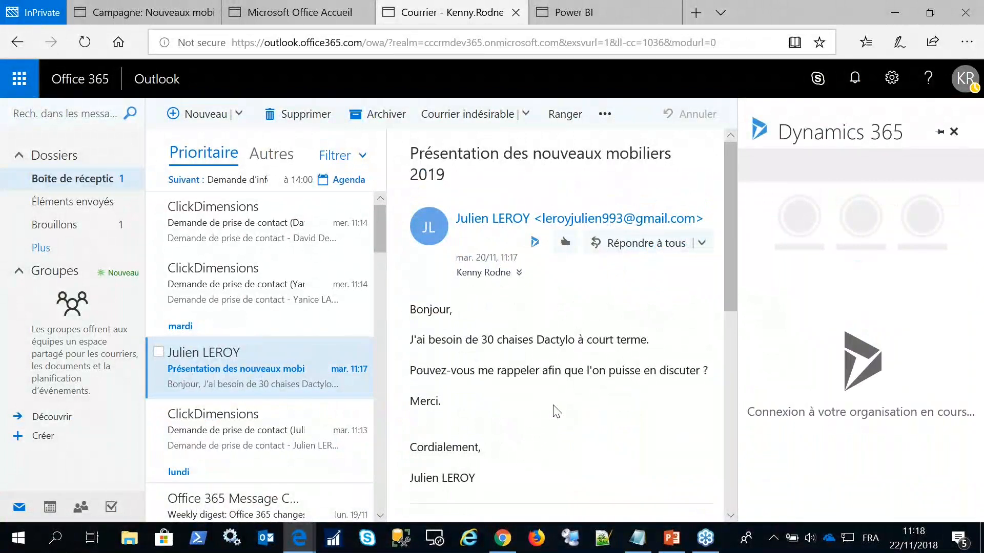
# Read the request for Dactylo chairs in the email and examine its tracking status and the sender's contact details.
pyautogui.scroll(-1, 553, 406)
pyautogui.scroll(1, 553, 405)
pyautogui.scroll(-1, 553, 405)
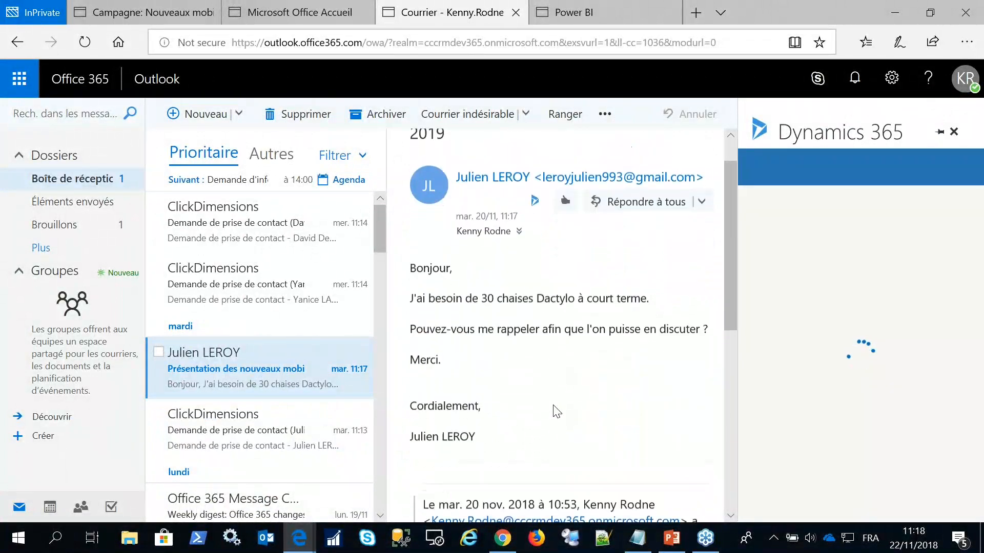
pyautogui.scroll(-1, 557, 412)
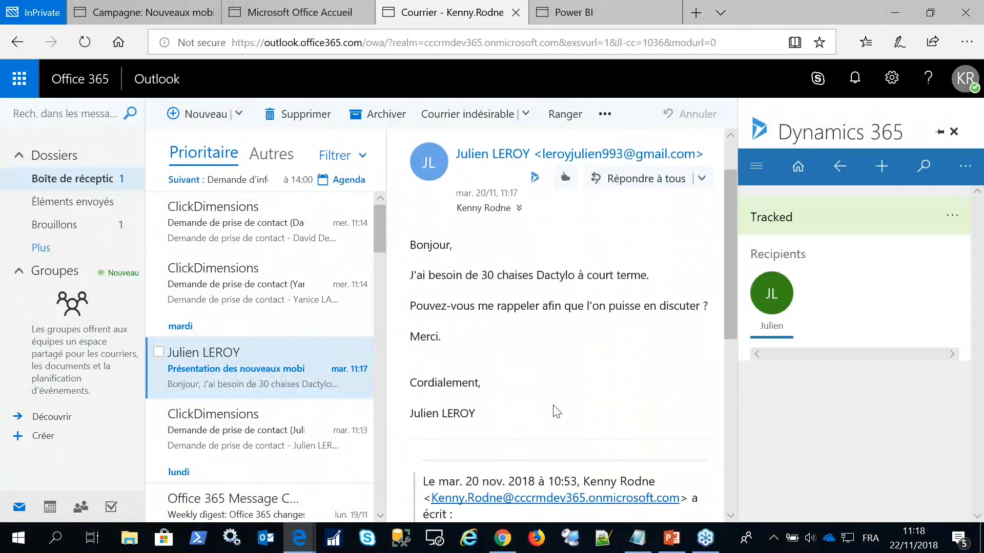
pyautogui.scroll(2, 557, 411)
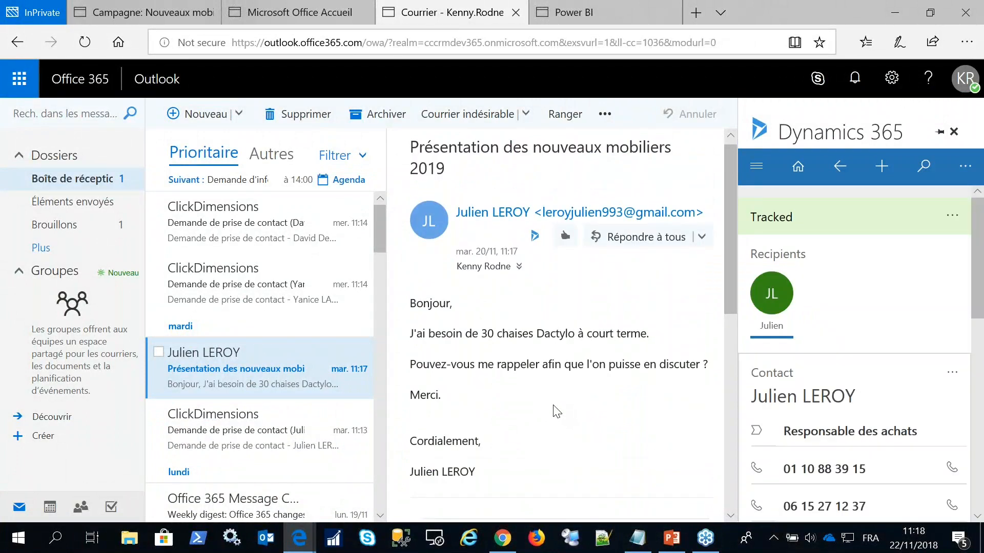
pyautogui.scroll(-1, 557, 412)
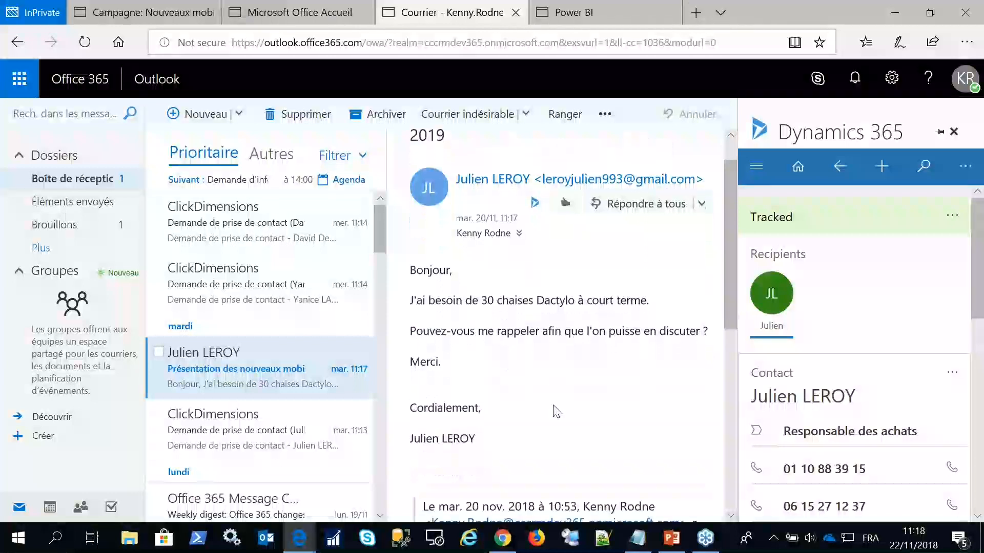
pyautogui.scroll(1, 557, 412)
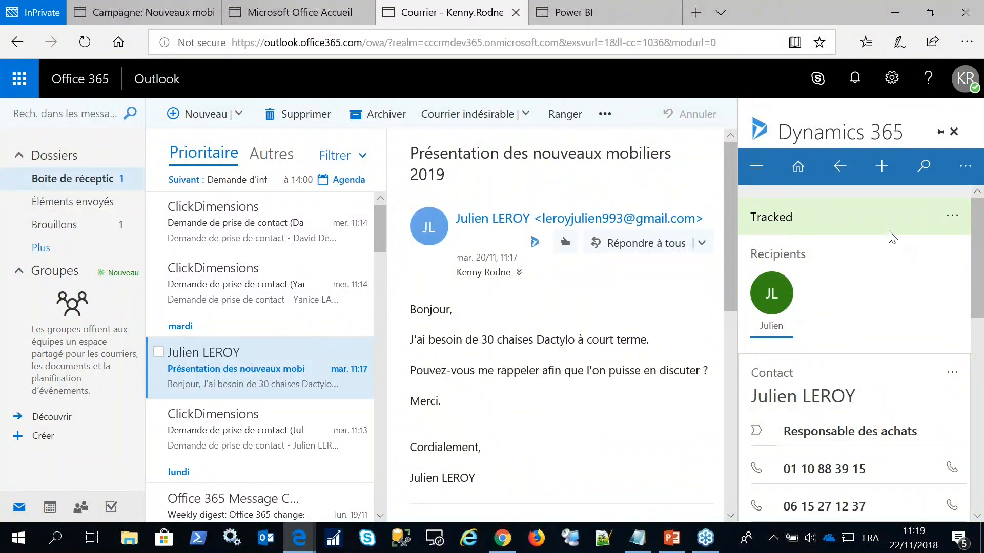
pyautogui.scroll(-3, 853, 381)
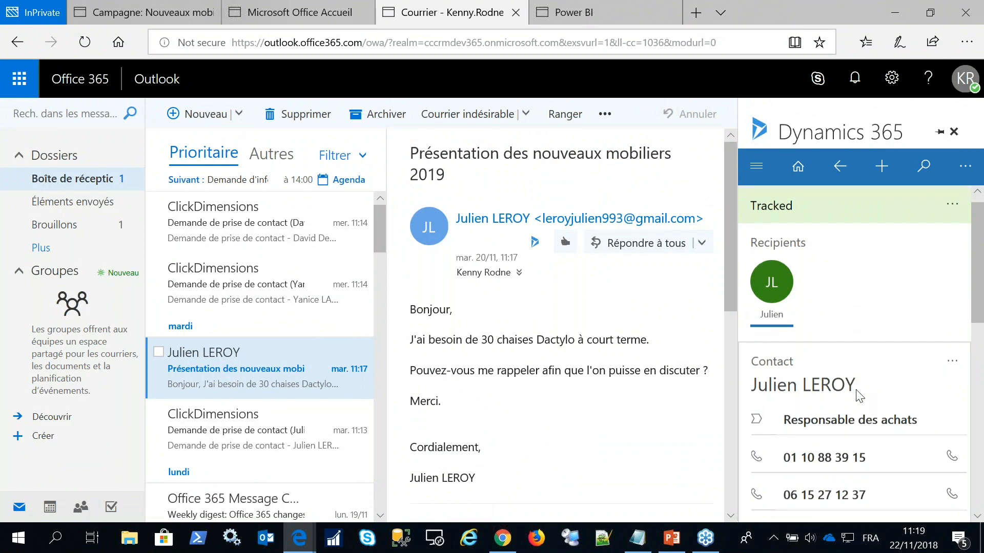
pyautogui.scroll(2, 857, 397)
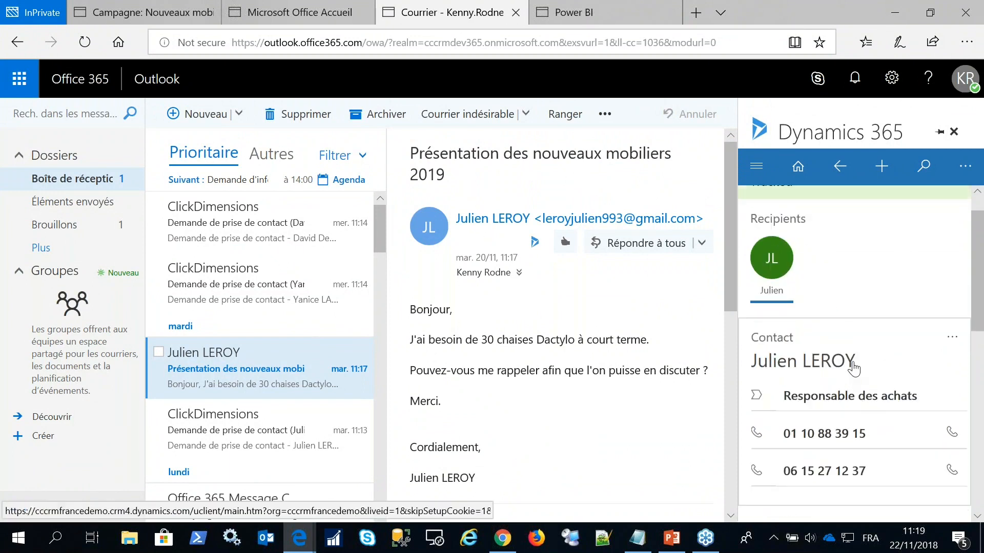
pyautogui.scroll(1, 853, 370)
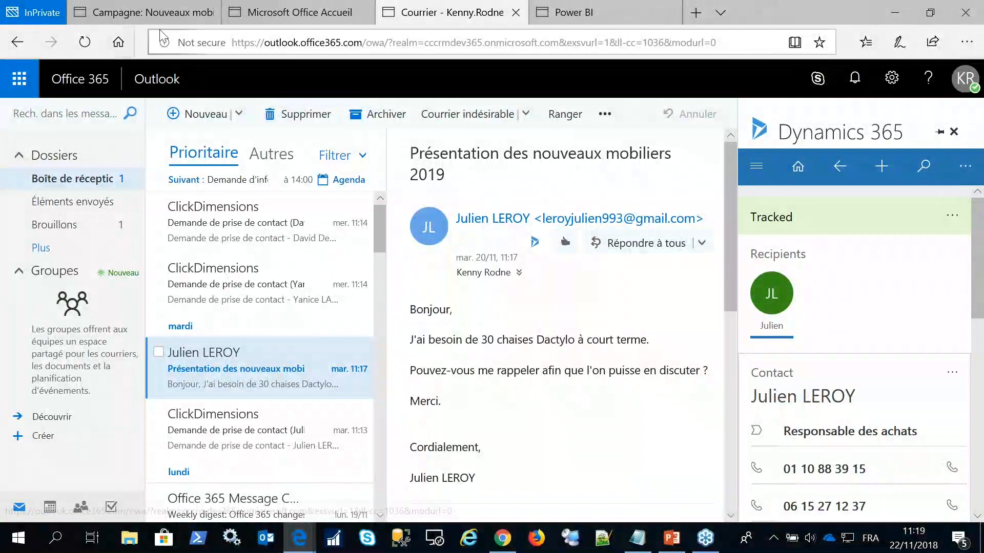
# Return to Dynamics 365, open the Marketing dashboards and look over the Sales Activity Social Dashboard.
pyautogui.click(154, 15)
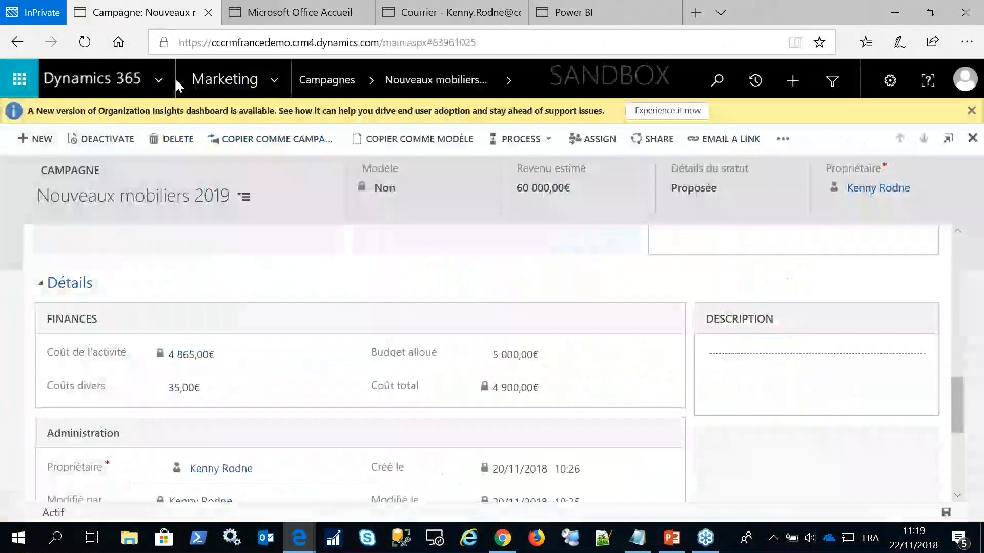
pyautogui.click(274, 79)
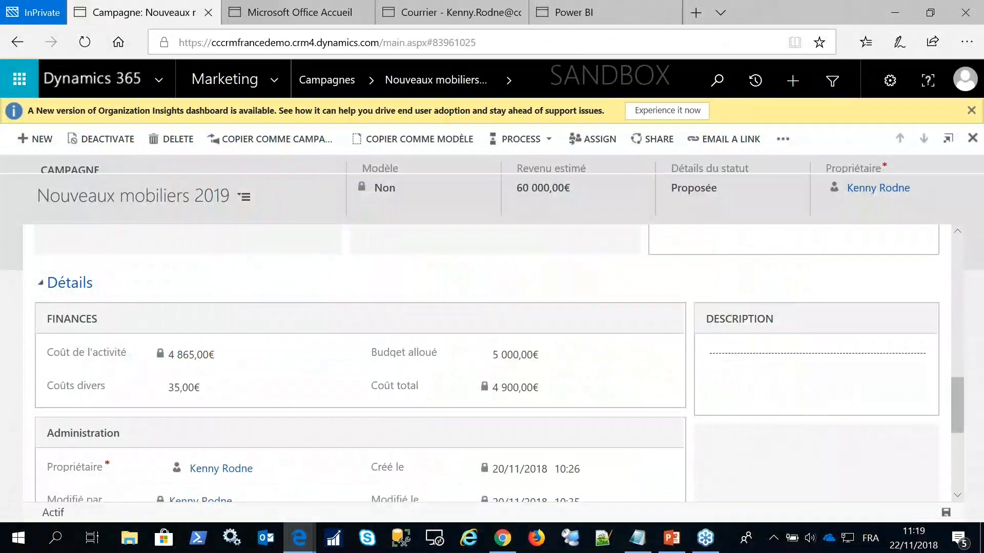
pyautogui.click(82, 226)
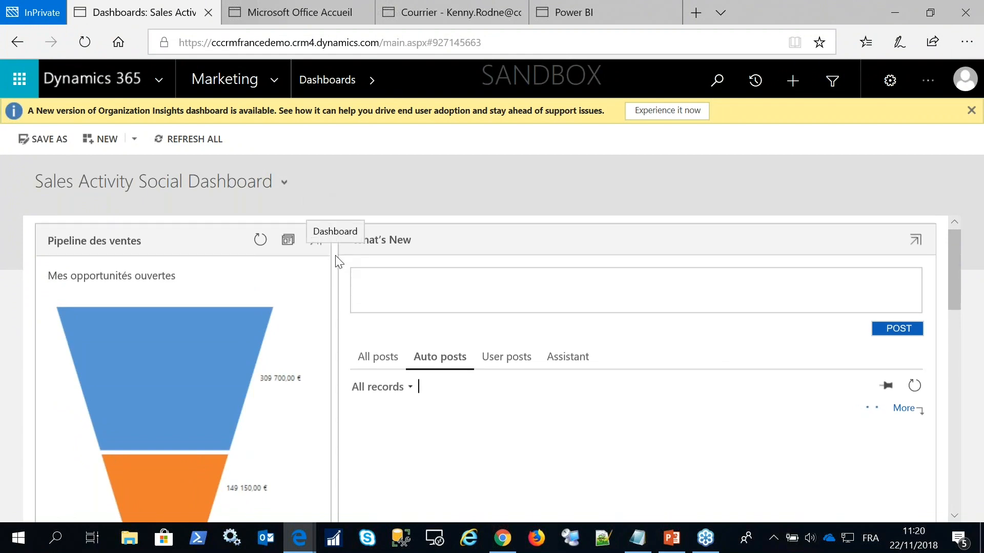
pyautogui.scroll(-2, 336, 274)
pyautogui.scroll(1, 336, 274)
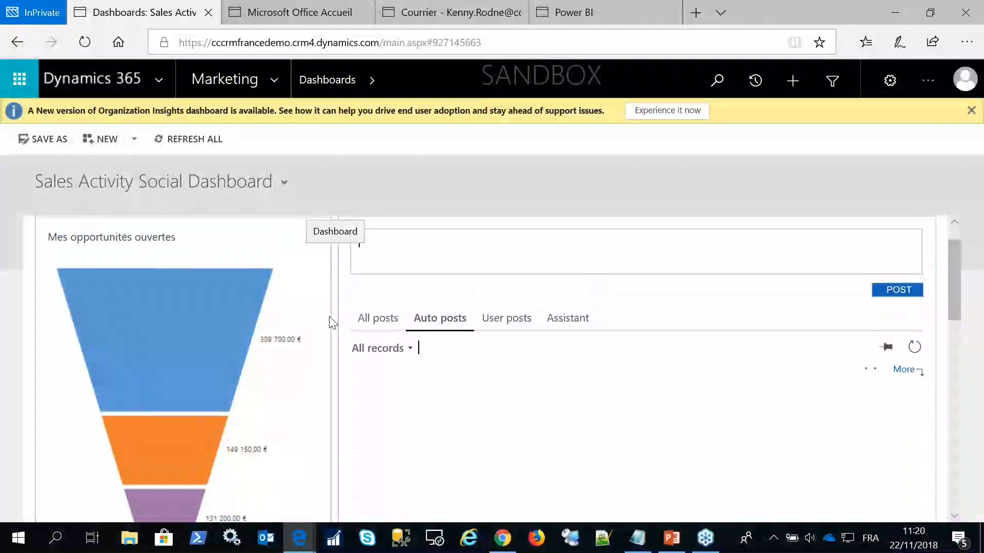
# Examine the sales pipeline funnel by stage and the other charts on the Sales Activity Social Dashboard.
pyautogui.scroll(-2, 331, 323)
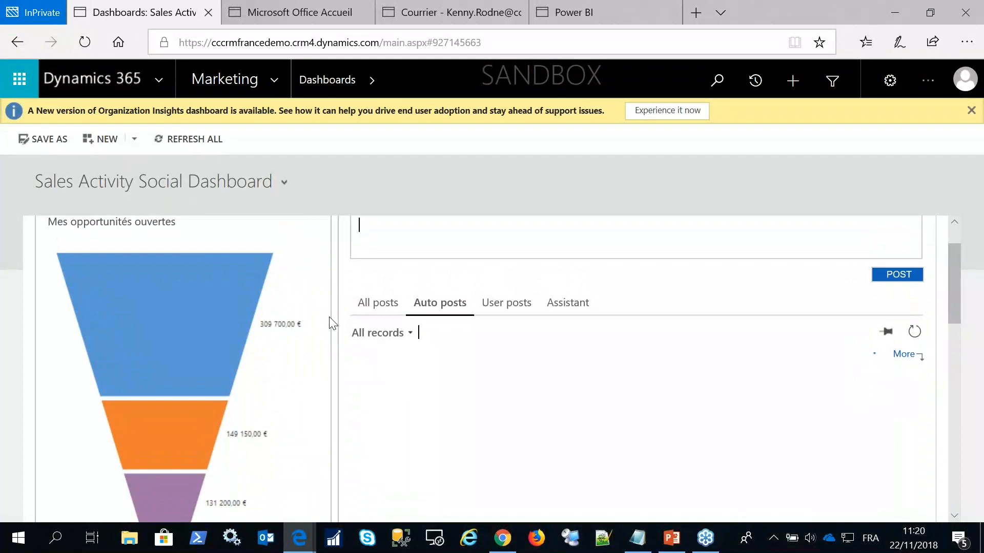
pyautogui.scroll(-3, 332, 323)
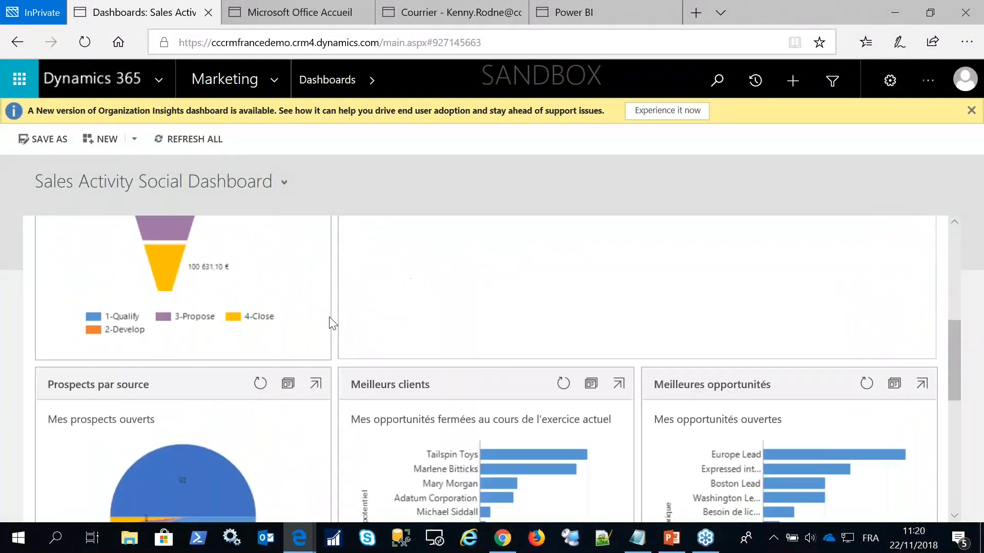
pyautogui.scroll(3, 332, 323)
pyautogui.scroll(-3, 331, 323)
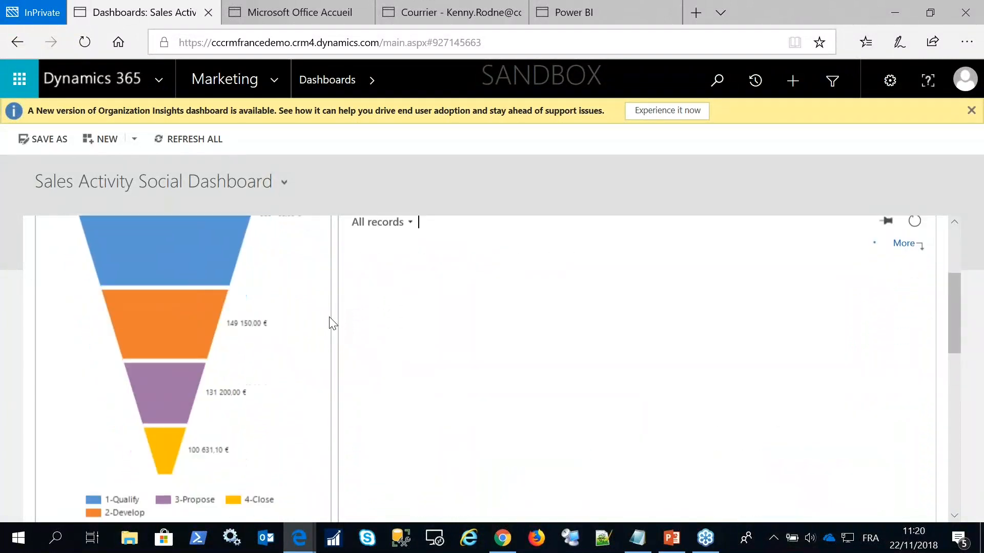
pyautogui.scroll(1, 331, 323)
pyautogui.scroll(3, 330, 323)
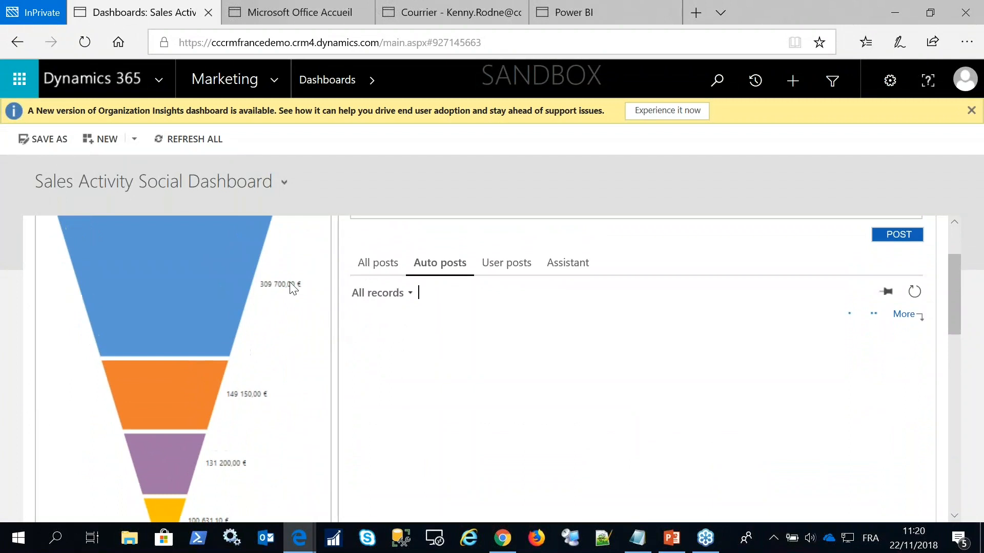
pyautogui.scroll(-2, 300, 314)
pyautogui.scroll(-2, 300, 315)
pyautogui.scroll(1, 301, 314)
pyautogui.scroll(4, 300, 314)
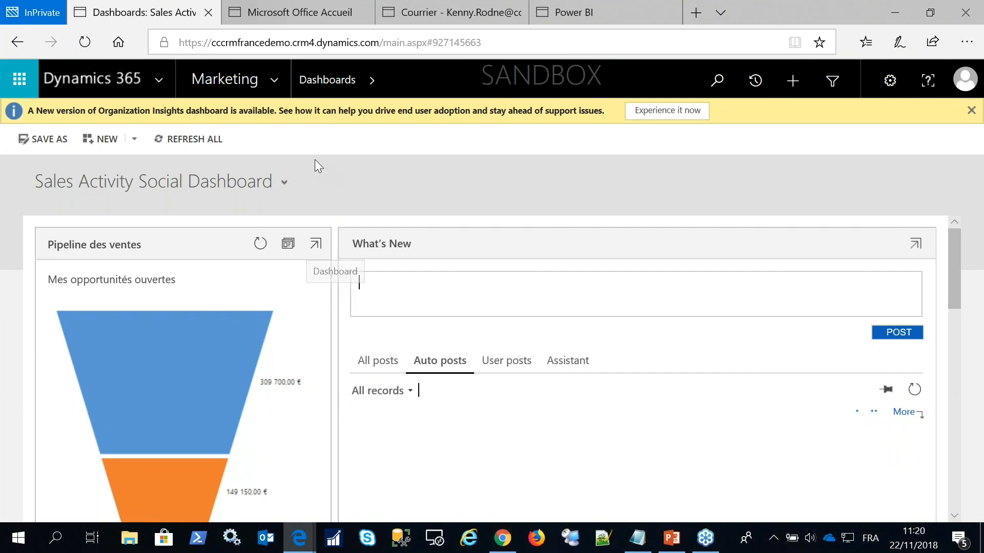
# Go to the Opportunités list in the Sales area and open the opportunity Besoin de Chaises Dactylo Bleu 22/11.
pyautogui.click(276, 86)
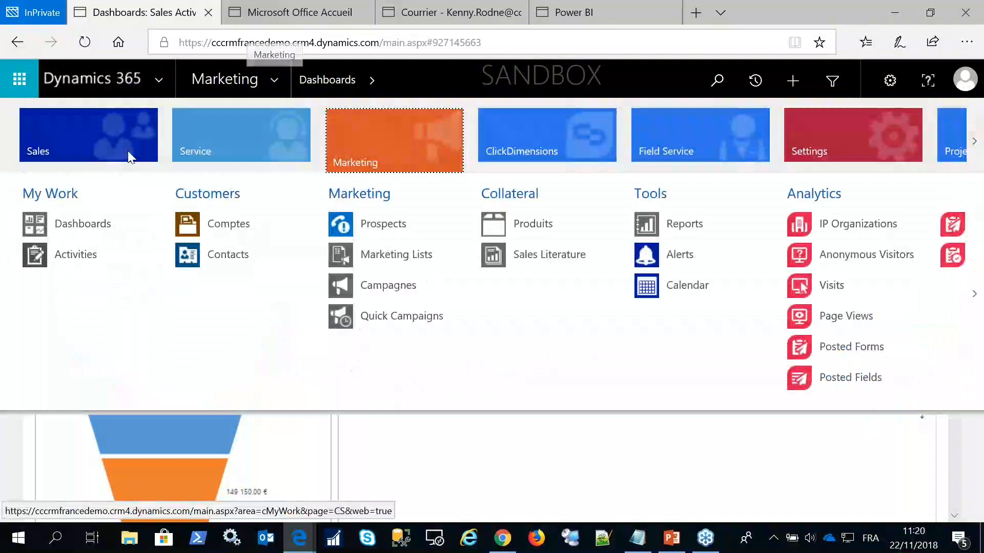
pyautogui.click(82, 153)
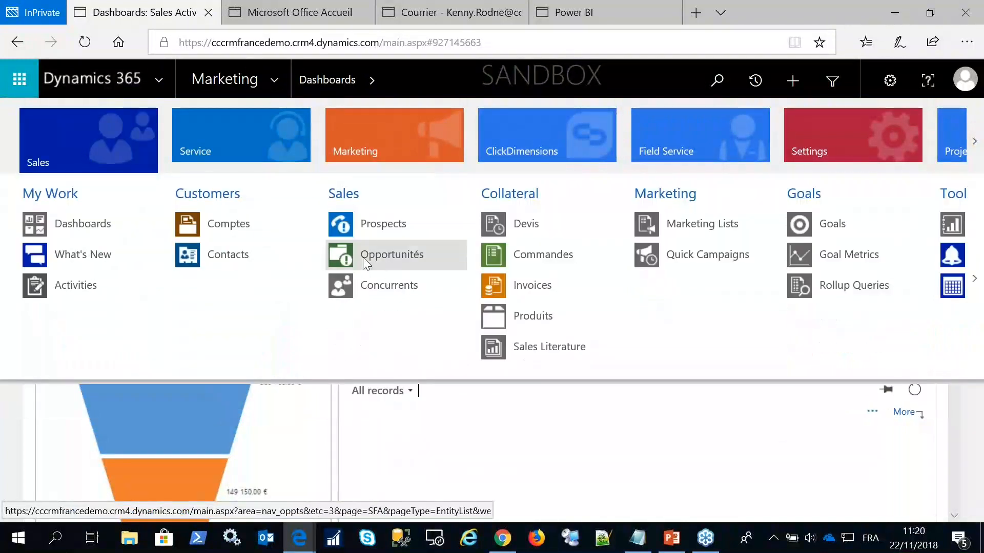
pyautogui.click(362, 257)
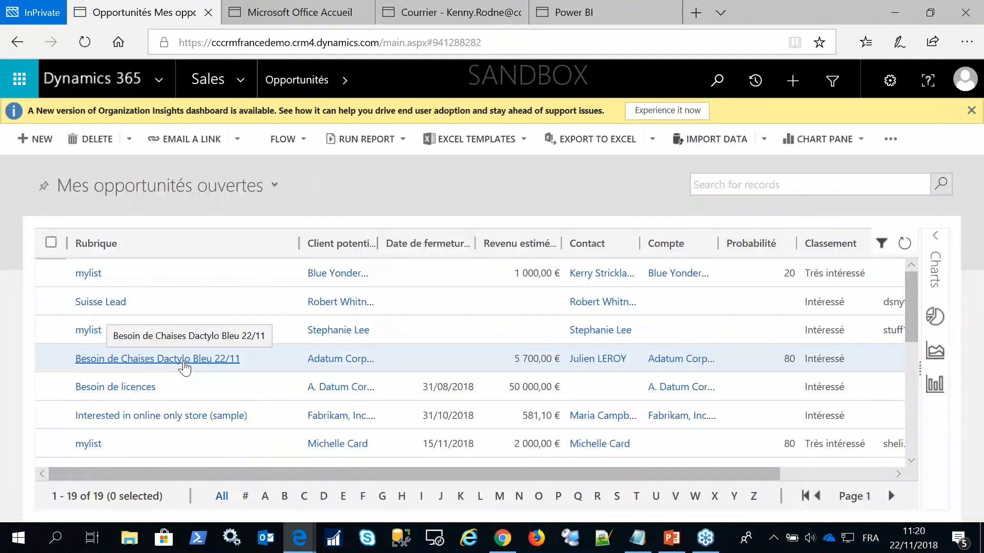
pyautogui.click(182, 361)
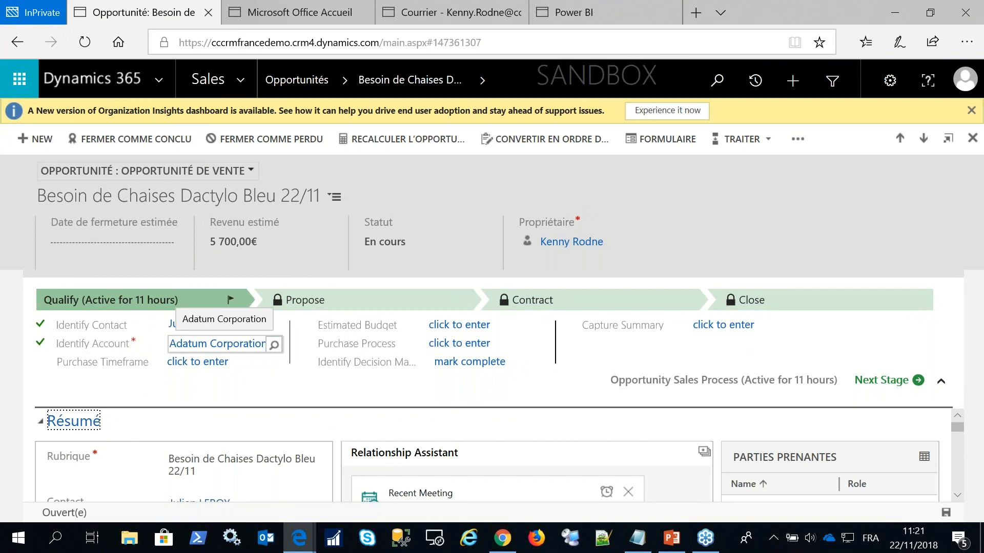
# Review the opportunity's summary details, including its contact, account, description and probability.
pyautogui.scroll(-3, 323, 440)
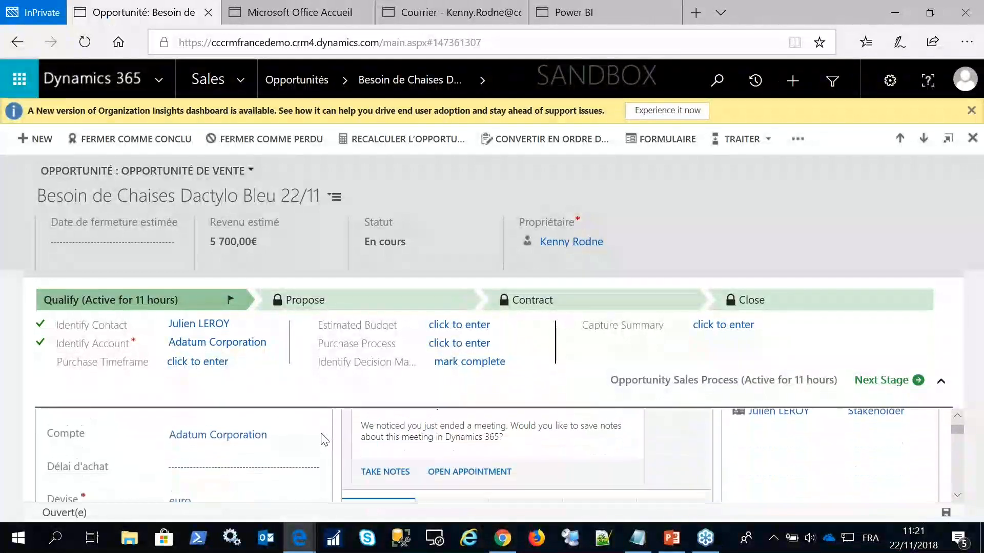
pyautogui.scroll(-4, 323, 440)
pyautogui.scroll(-1, 324, 439)
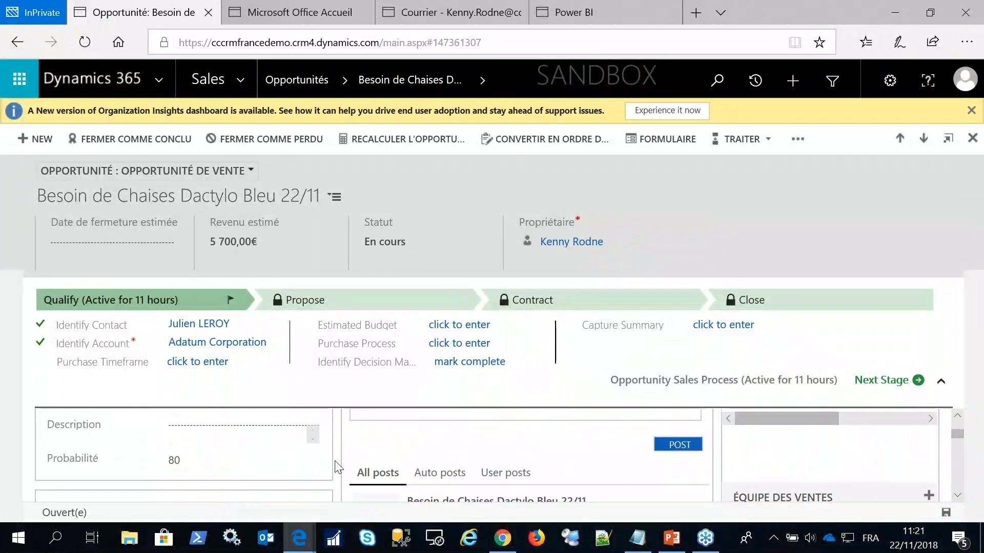
pyautogui.scroll(1, 336, 462)
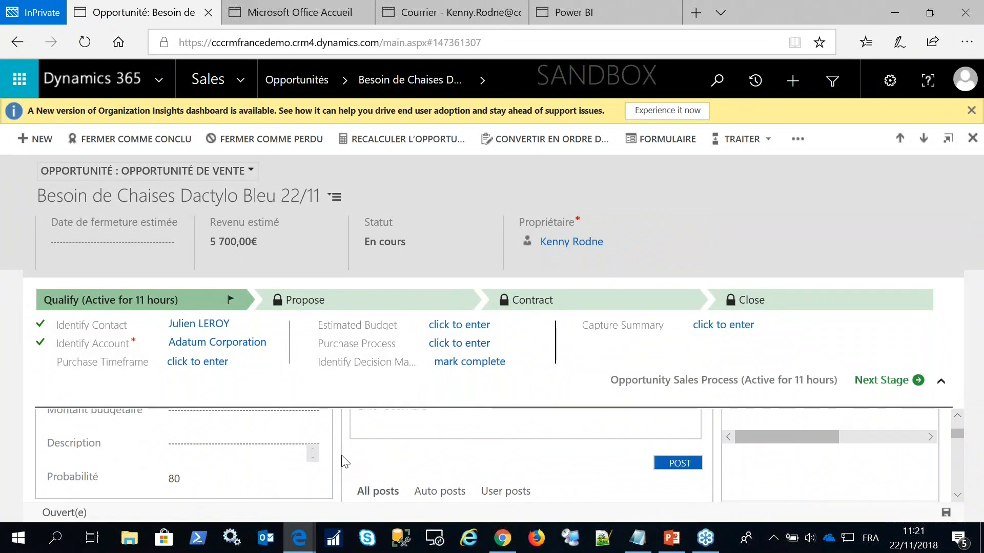
pyautogui.scroll(3, 341, 455)
pyautogui.scroll(1, 344, 462)
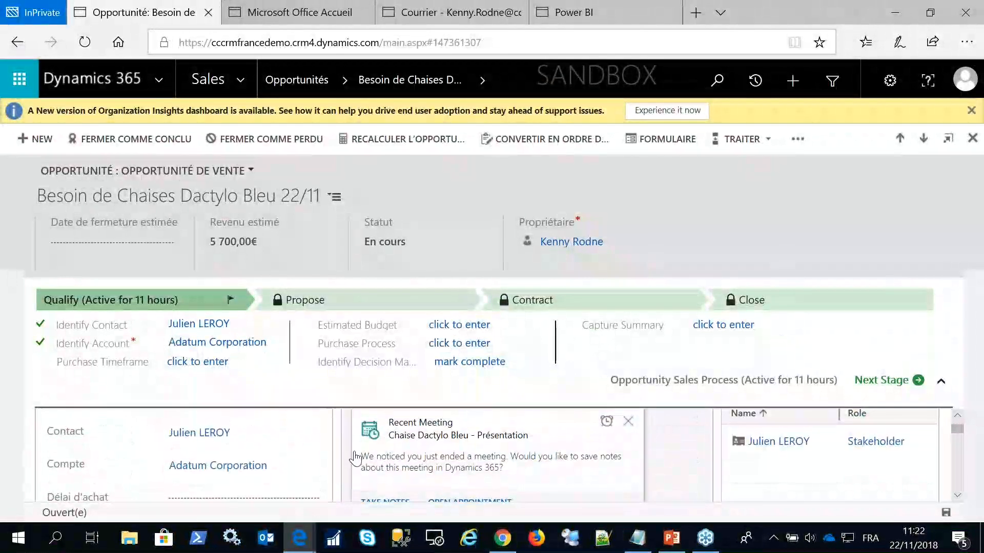
# Check the quotes offered for moving the opportunity to its next stage, and collapse the process stage details.
pyautogui.click(894, 382)
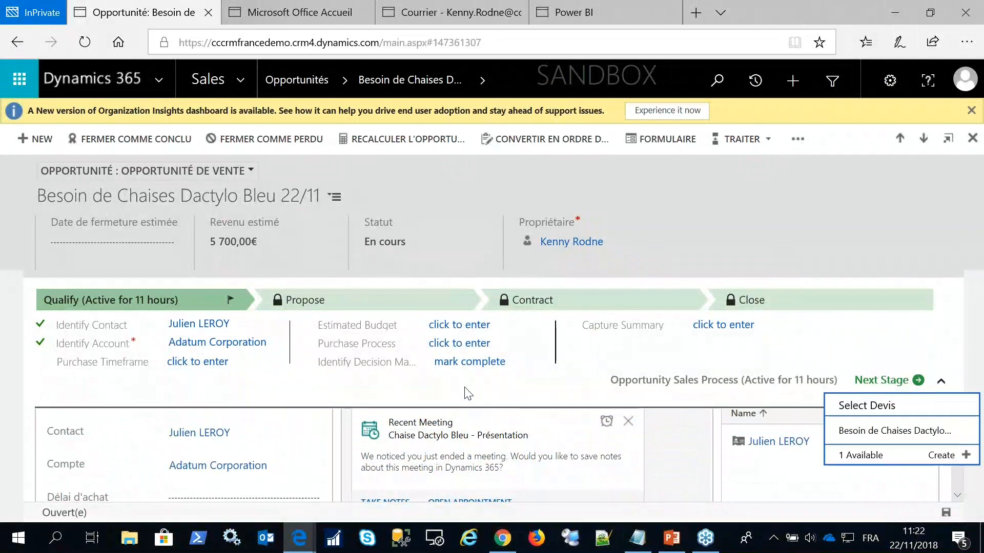
pyautogui.click(411, 392)
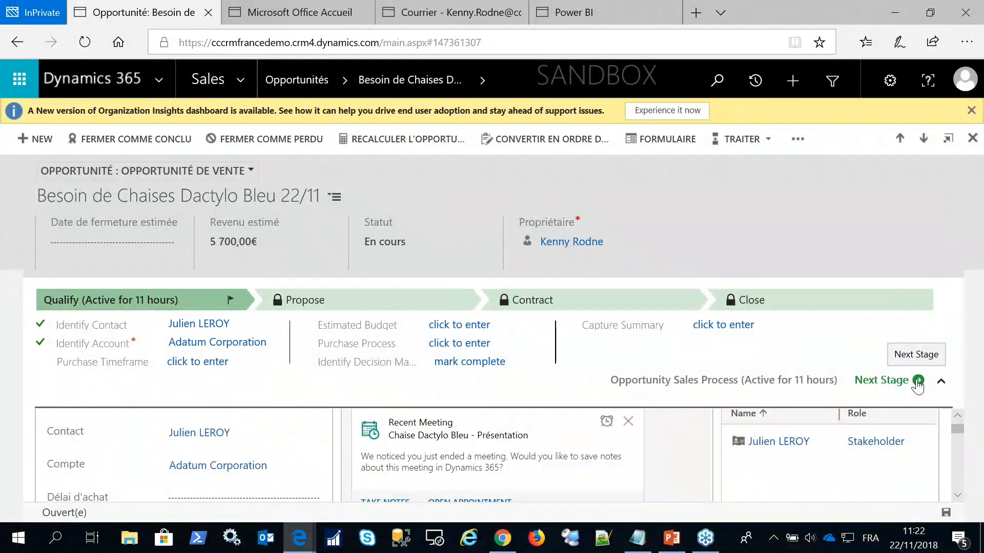
pyautogui.click(918, 382)
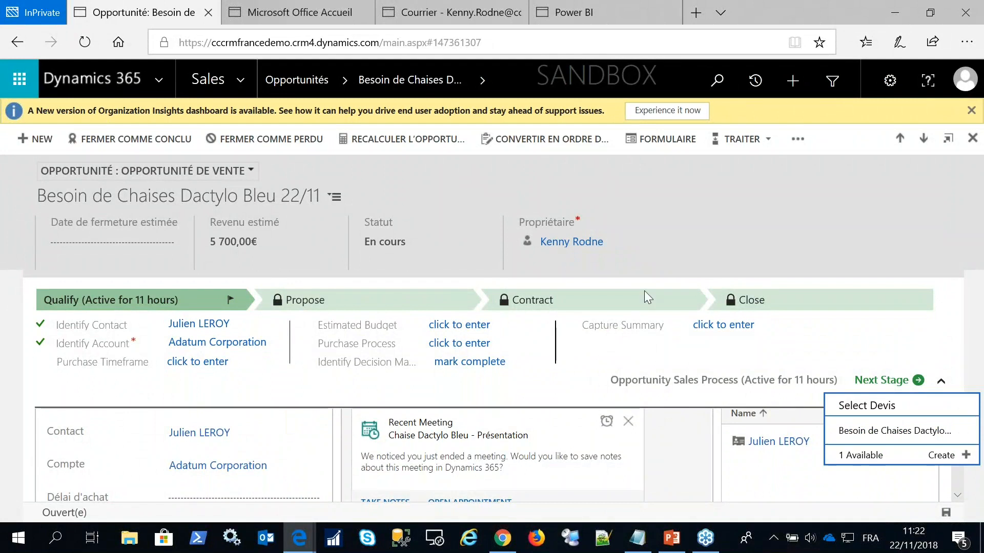
pyautogui.click(943, 385)
pyautogui.click(943, 385)
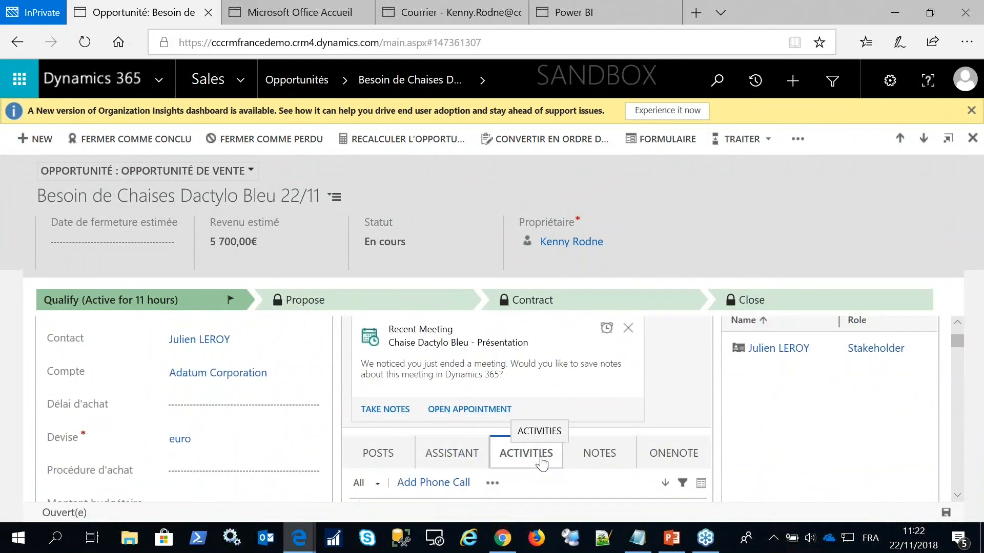
# Open the Chaise Dactylo Bleu - Présentation appointment from the opportunity's activities and review its subject, schedule and description.
pyautogui.scroll(-2, 575, 483)
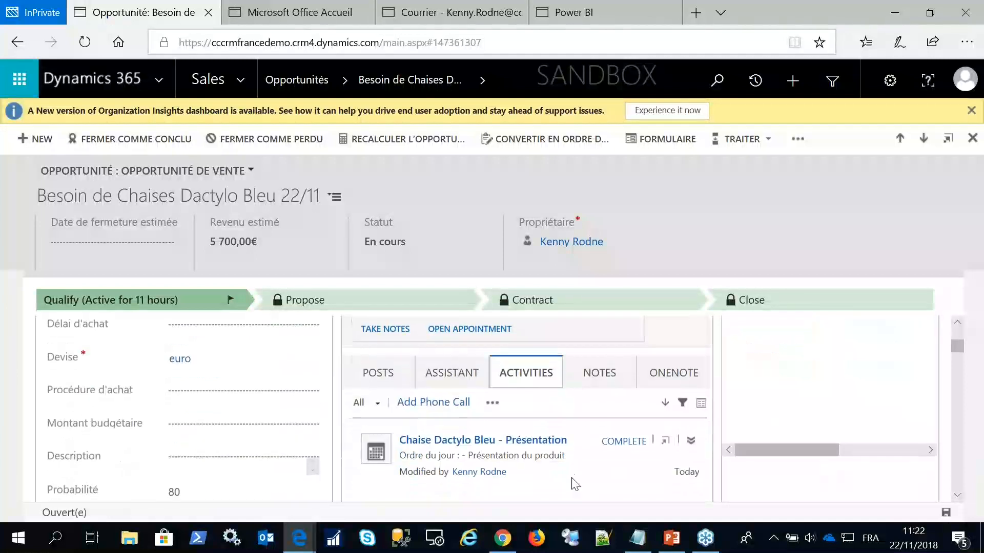
pyautogui.click(483, 392)
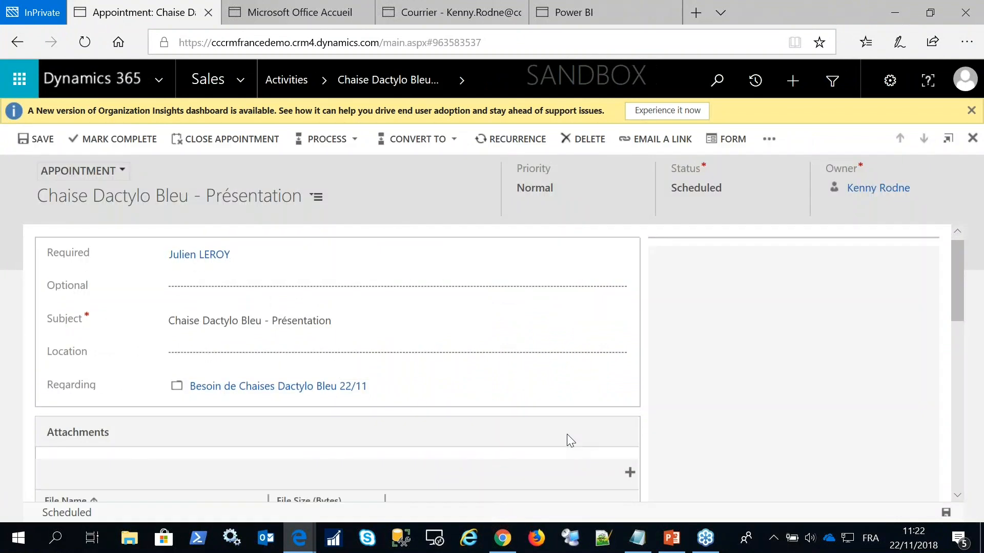
pyautogui.scroll(-1, 566, 435)
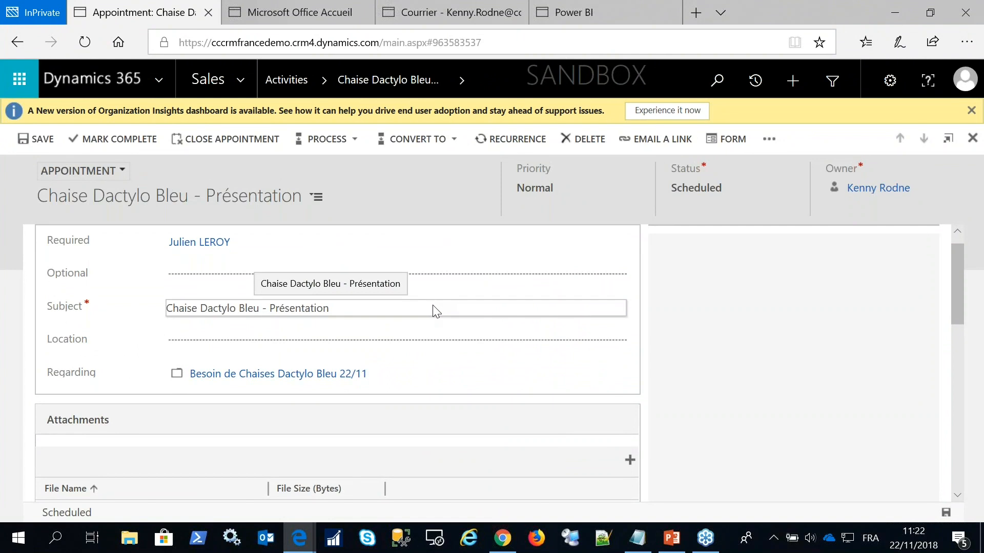
pyautogui.scroll(-5, 439, 409)
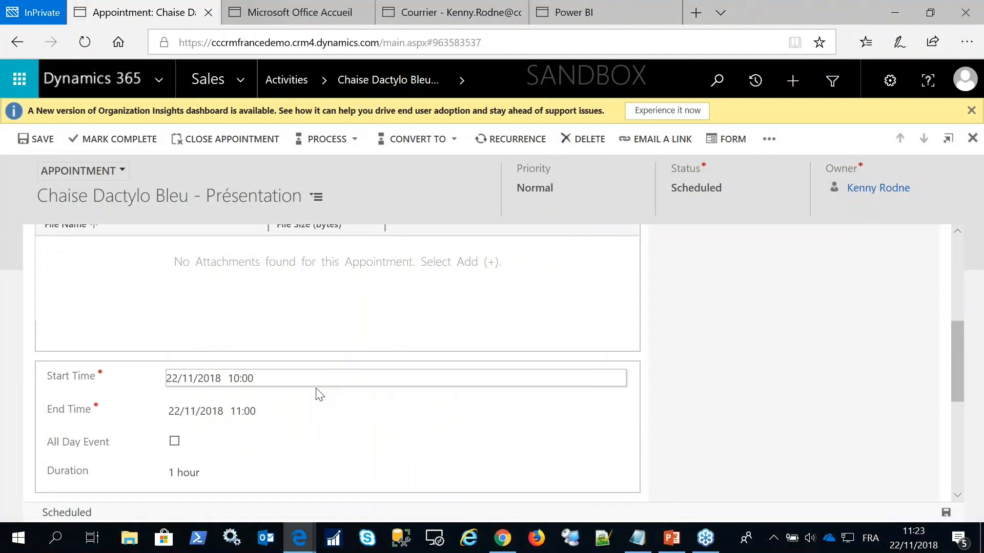
pyautogui.scroll(-3, 310, 443)
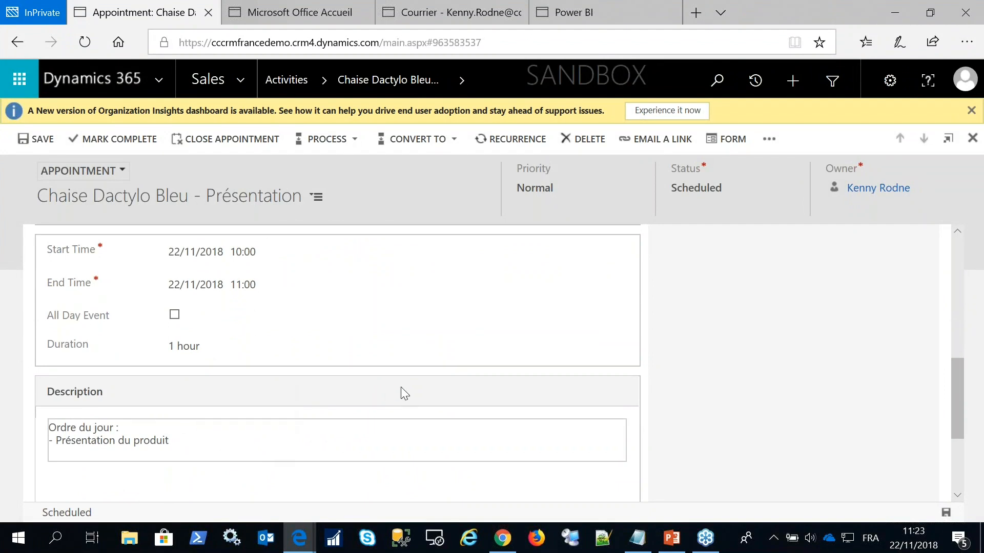
pyautogui.scroll(6, 401, 388)
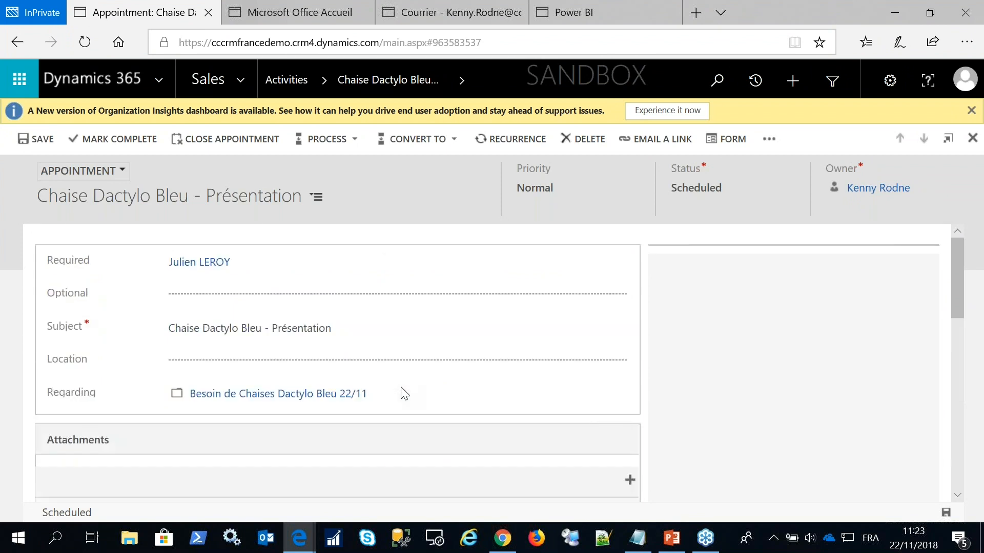
# Return to the opportunity, switch to Outlook and view the Chaise Dactylo Bleu appointment in the weekly calendar.
pyautogui.click(17, 43)
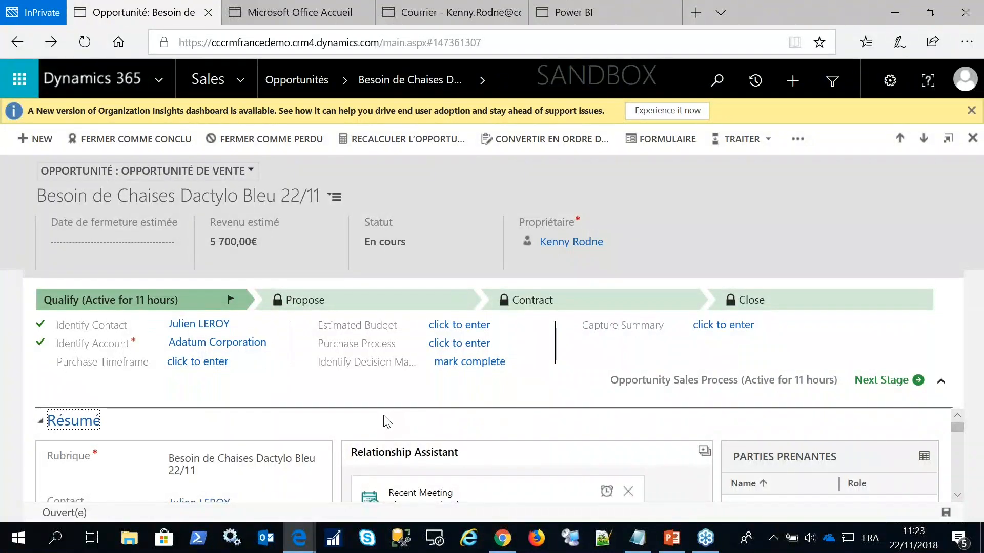
pyautogui.scroll(-1, 387, 422)
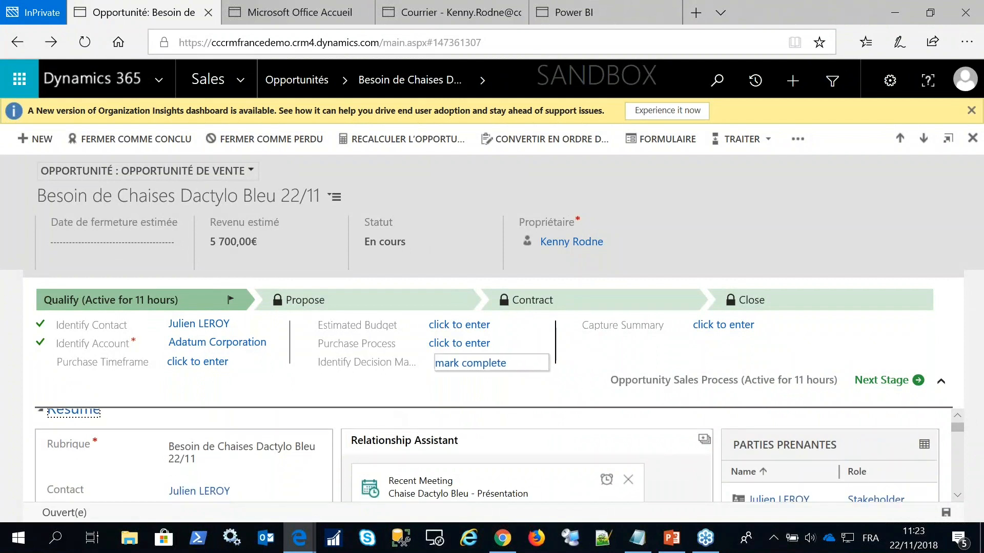
pyautogui.click(439, 16)
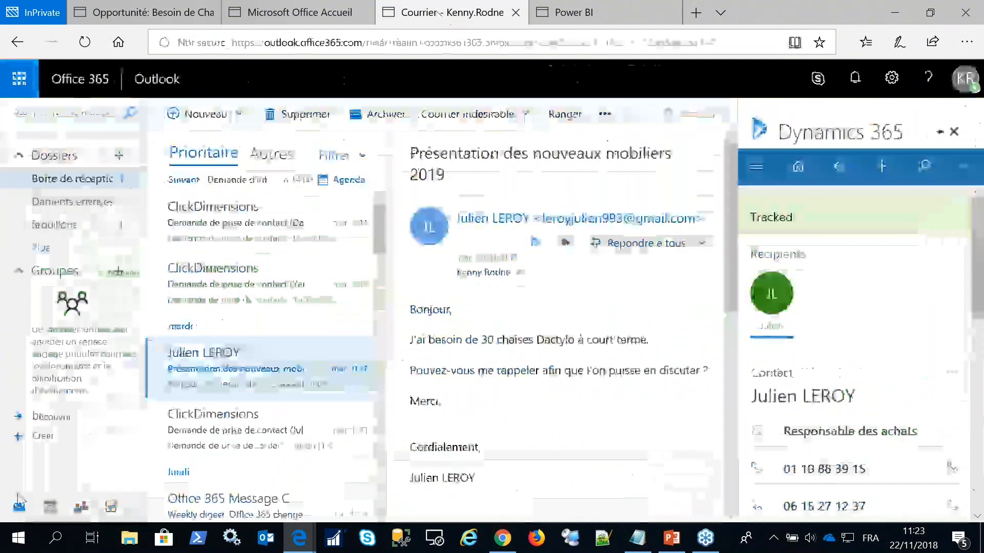
pyautogui.click(50, 508)
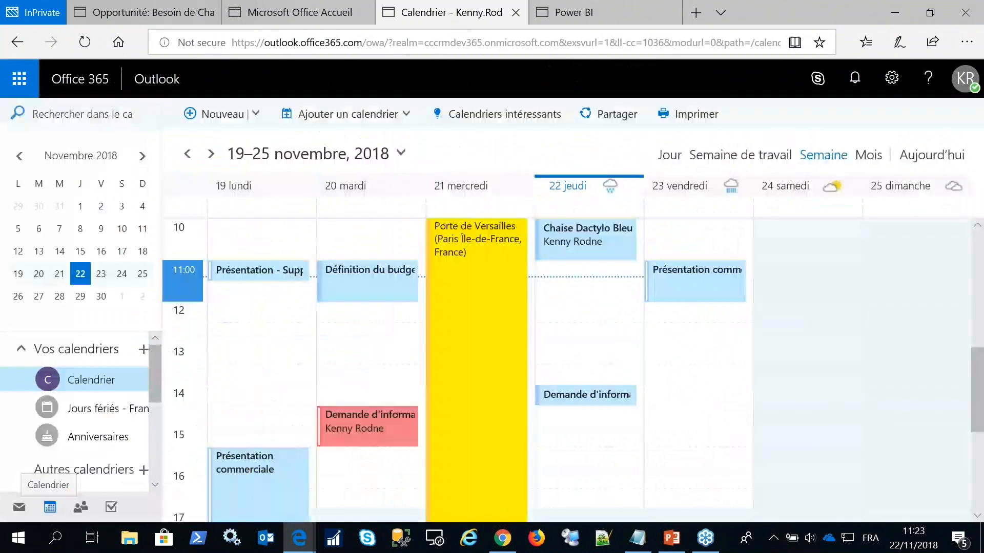
pyautogui.scroll(2, 598, 318)
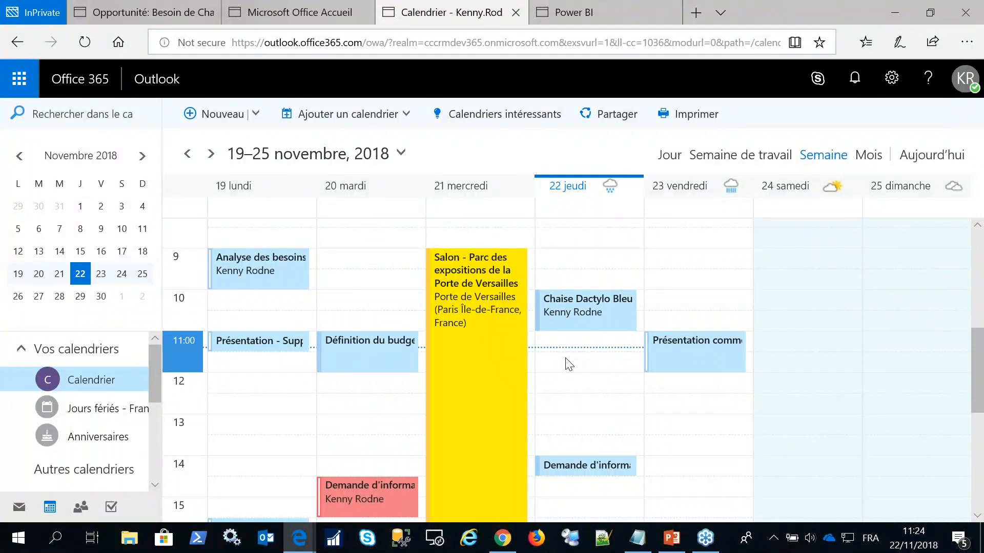
# Switch back to Dynamics 365 and open the Besoin de Chaises Dactylo Bleu quote from the Sales area's Devis list.
pyautogui.click(144, 13)
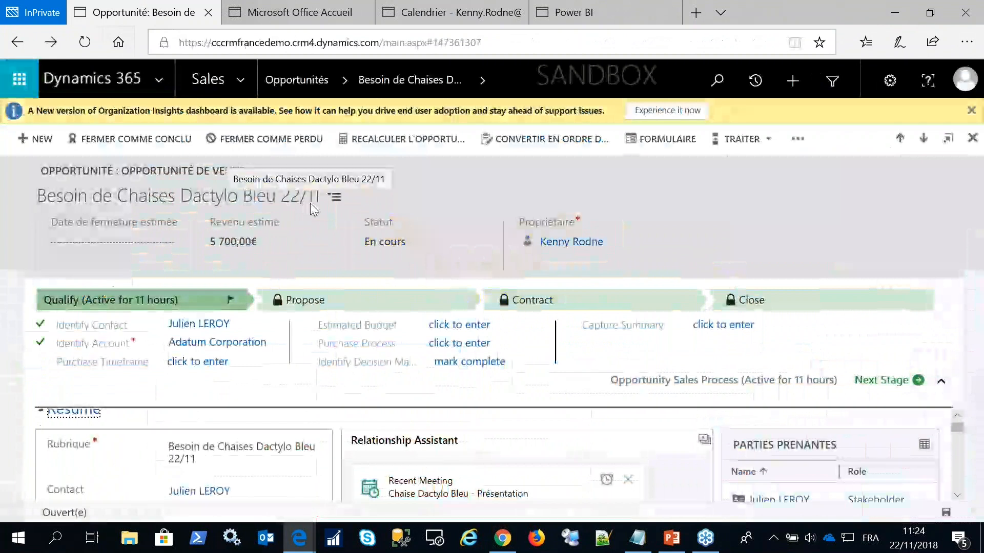
pyautogui.click(241, 83)
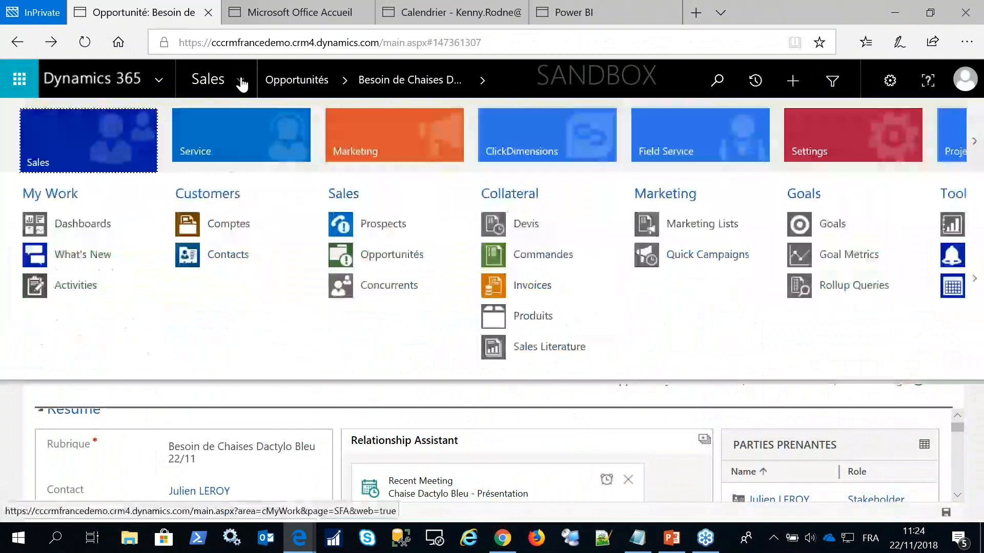
pyautogui.click(537, 224)
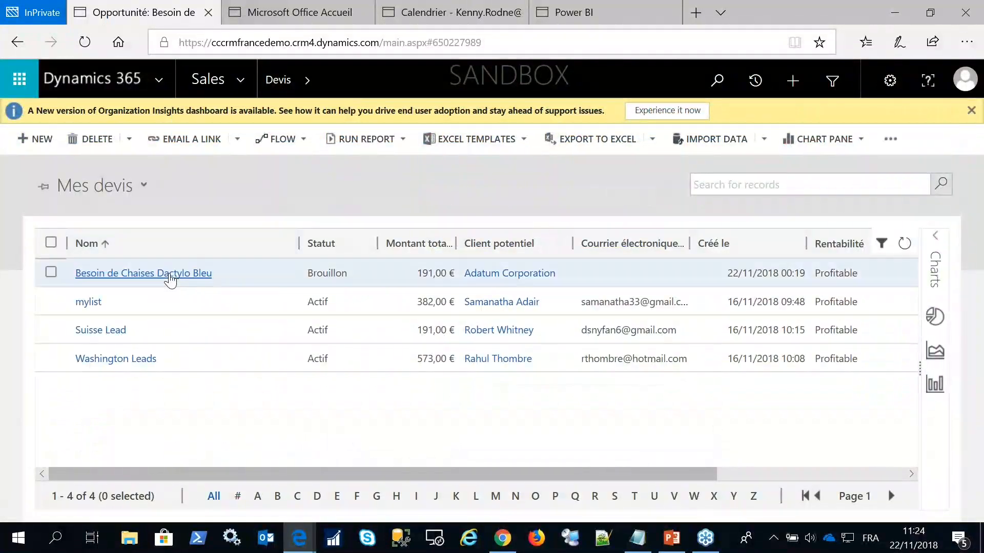
pyautogui.click(169, 275)
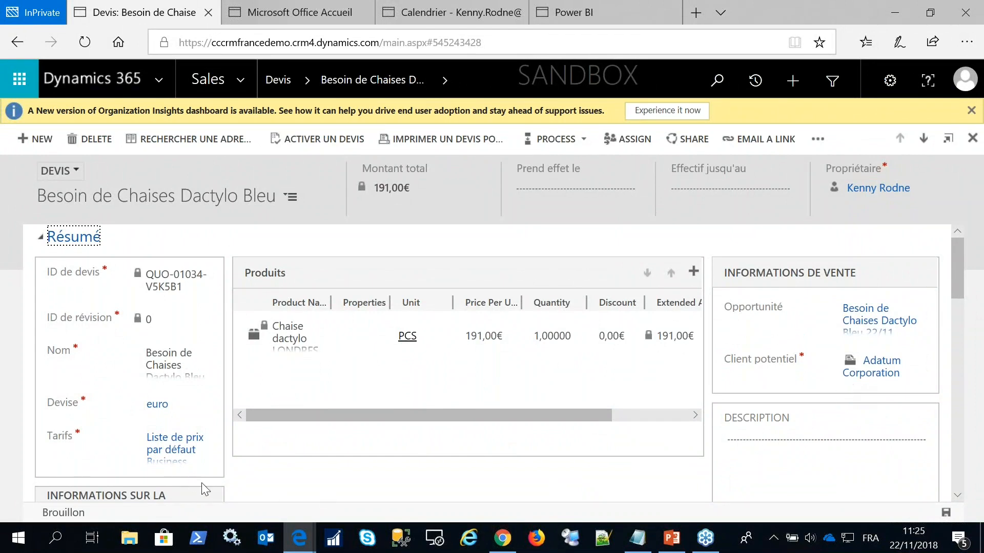
# Review the quote's product lines, delivery information, addresses, discounts and total amounts.
pyautogui.scroll(-4, 204, 484)
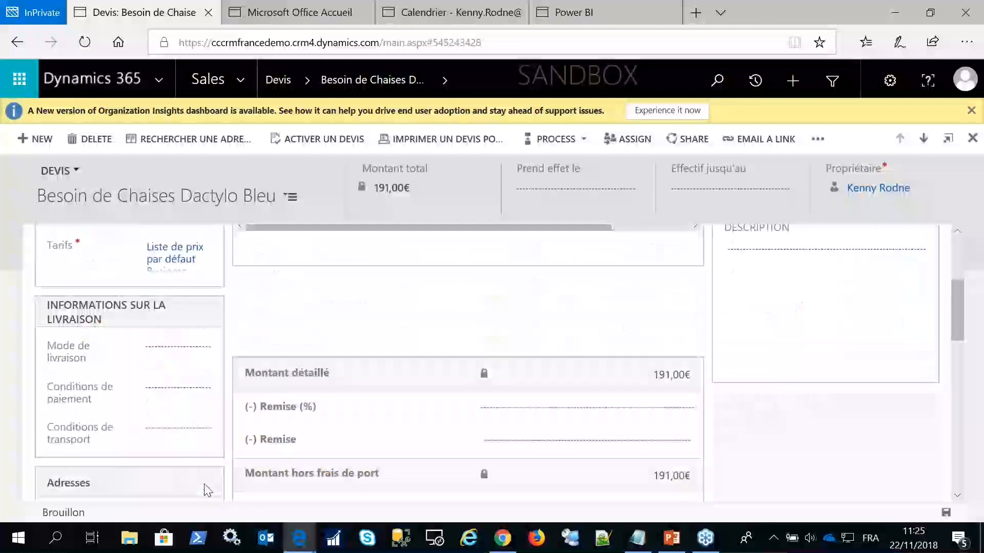
pyautogui.scroll(-3, 206, 491)
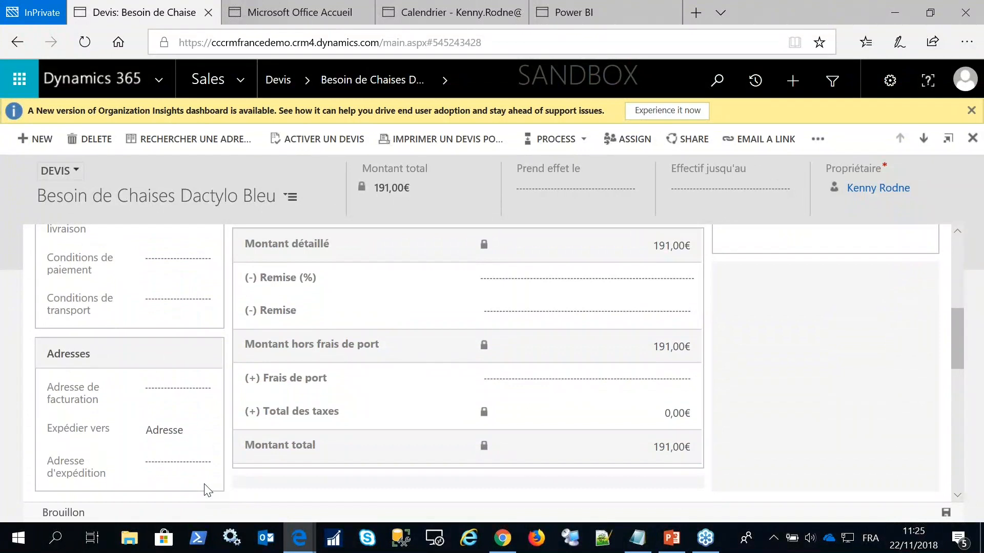
pyautogui.scroll(10, 206, 490)
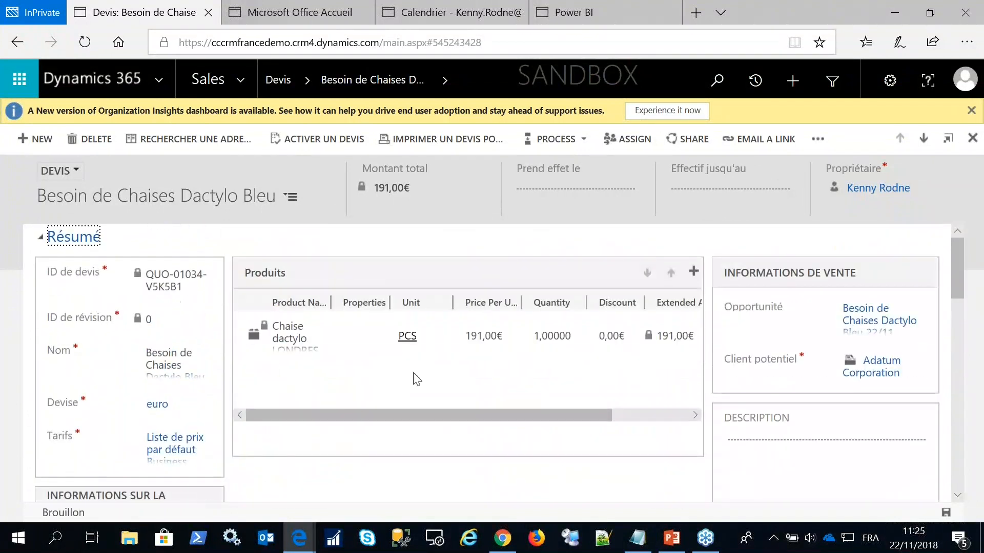
# Set the Chaise dactylo LONDRES line's quantity to 30 on the quote and review the recalculated amounts.
pyautogui.click(541, 342)
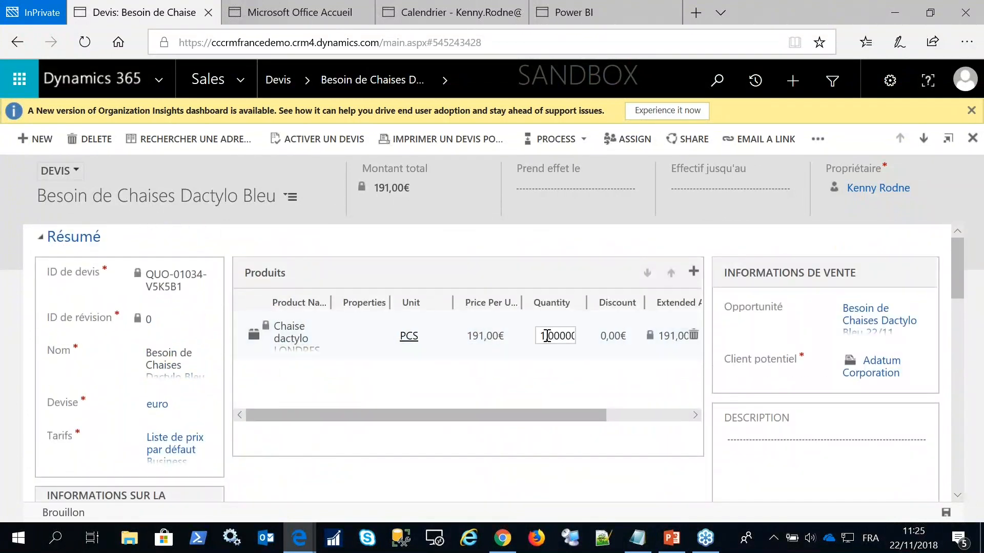
pyautogui.press('BackSpace')
pyautogui.write('30')
pyautogui.press('Tab')
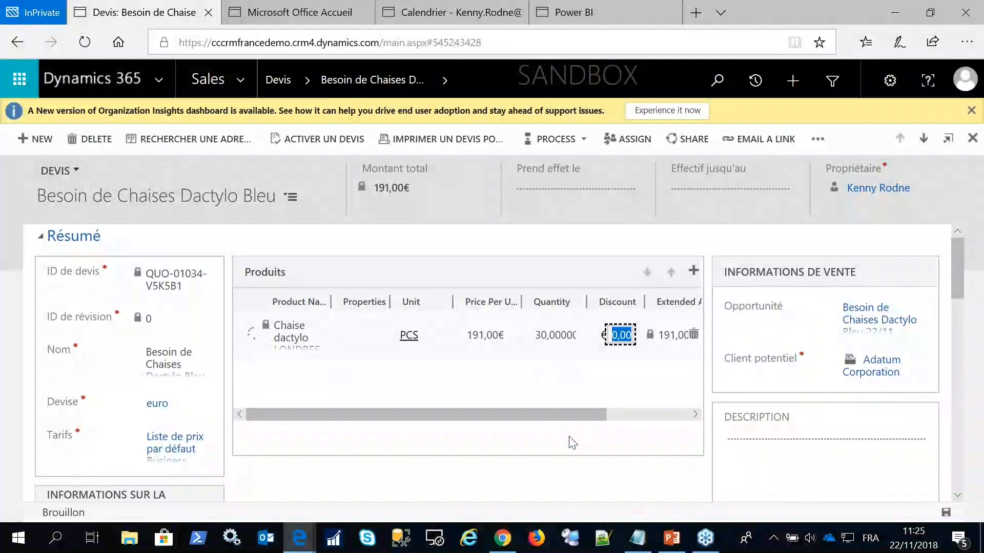
pyautogui.scroll(-1, 572, 443)
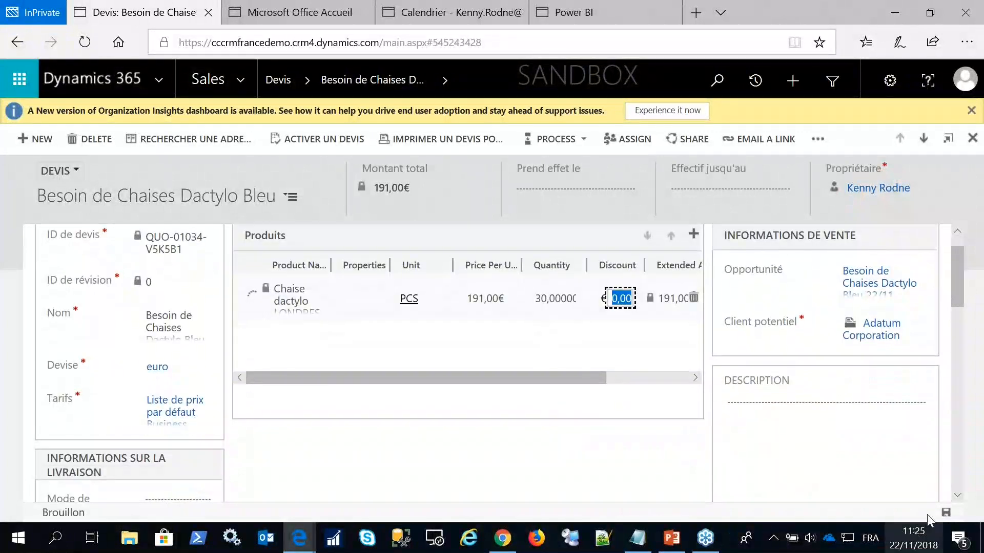
pyautogui.scroll(-6, 674, 431)
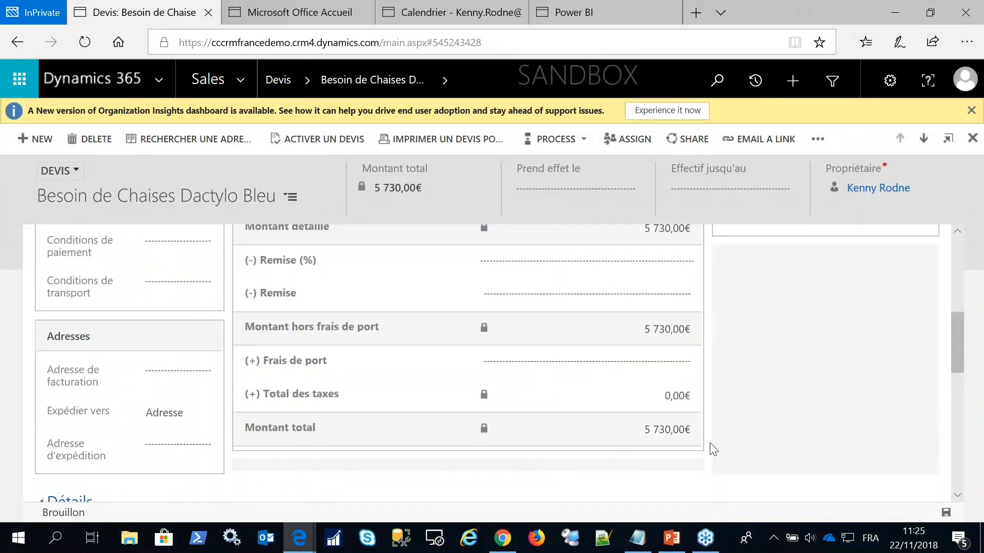
pyautogui.scroll(6, 707, 449)
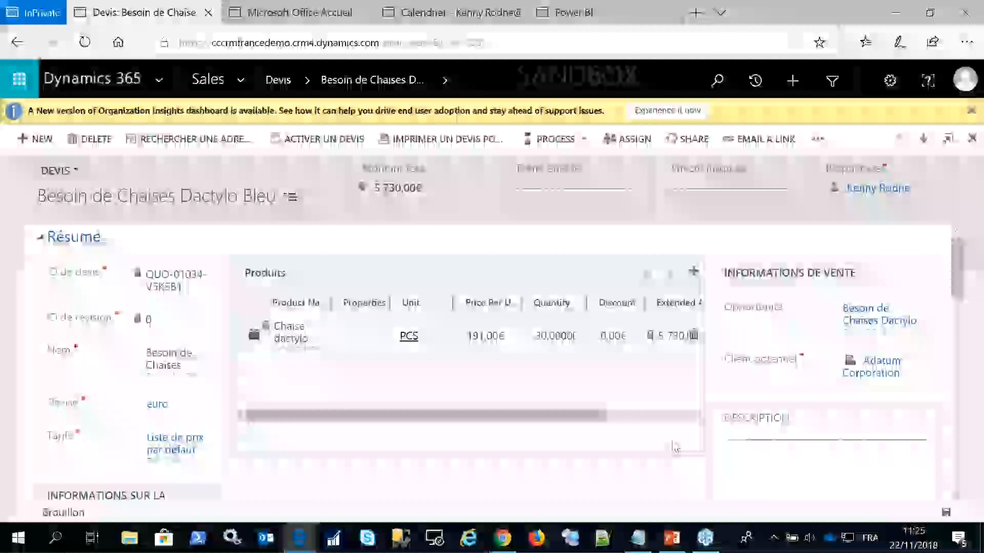
# Activate the Besoin de Chaises Dactylo Bleu quote and look at the reports that can be run on it.
pyautogui.click(325, 137)
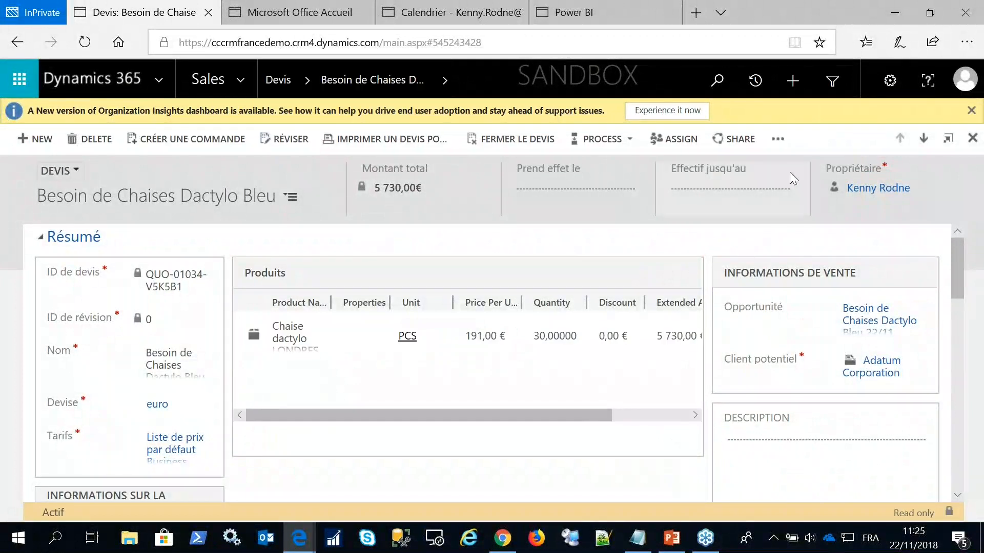
pyautogui.click(782, 138)
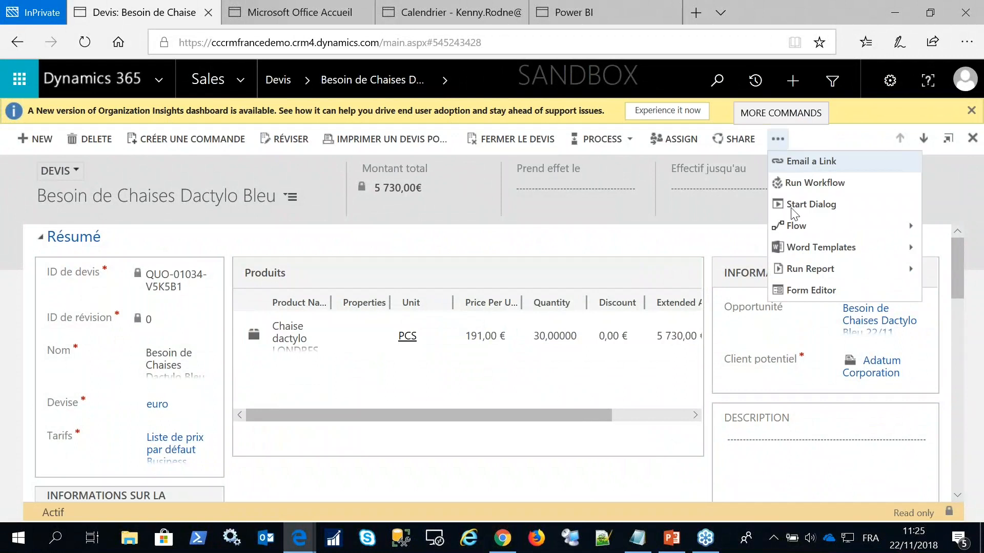
pyautogui.click(808, 270)
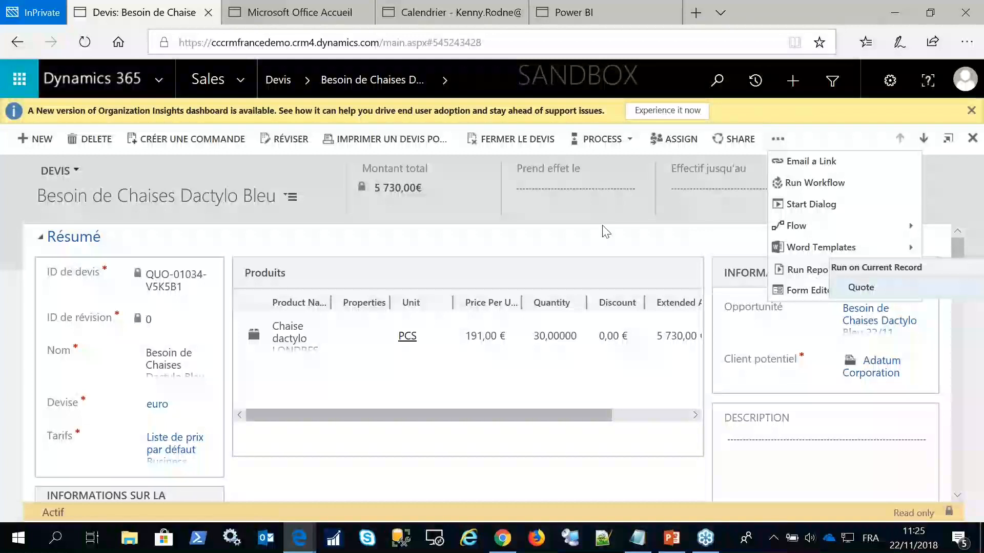
pyautogui.press('Escape')
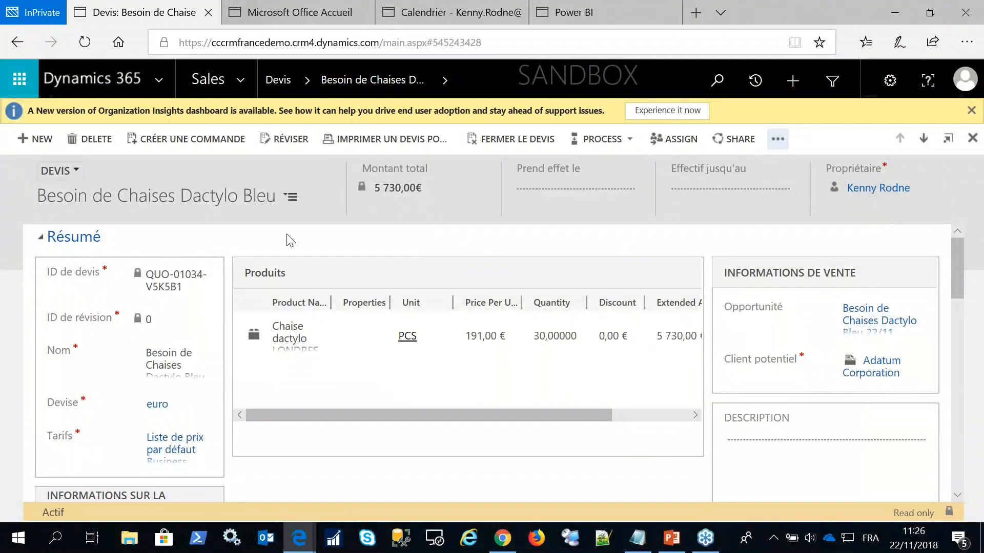
# Create an order from the quote with status Conclue and date won 22/11/2018, closing the opportunity and calculating actual revenue from quotes.
pyautogui.click(211, 145)
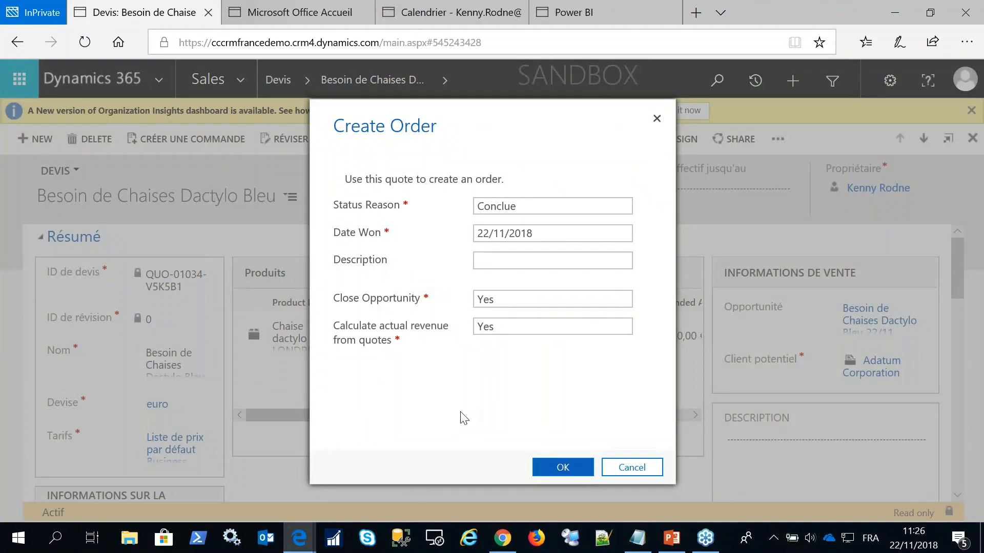
pyautogui.click(553, 473)
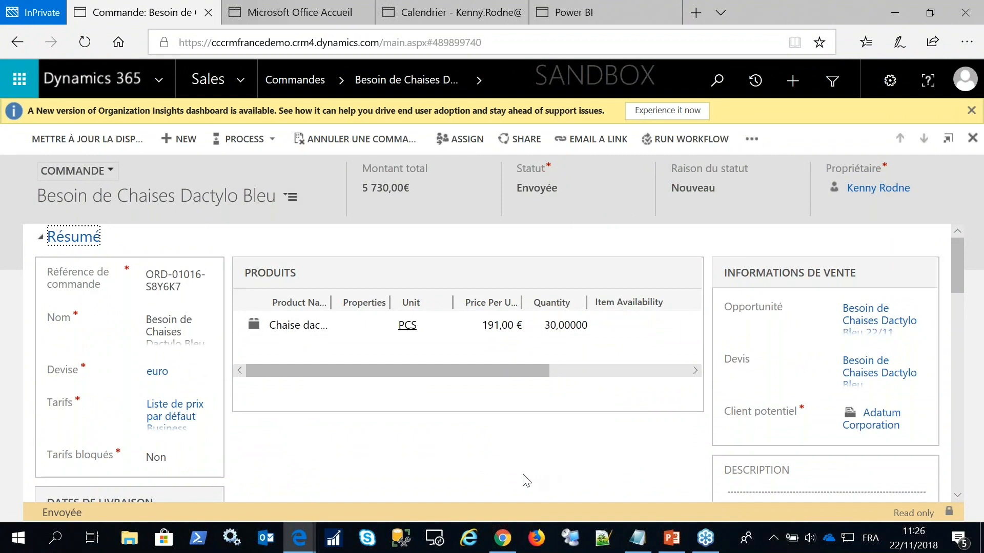
# Switch to Business Central in Chrome and open the Commandes vente list from the Ventes area.
pyautogui.click(502, 538)
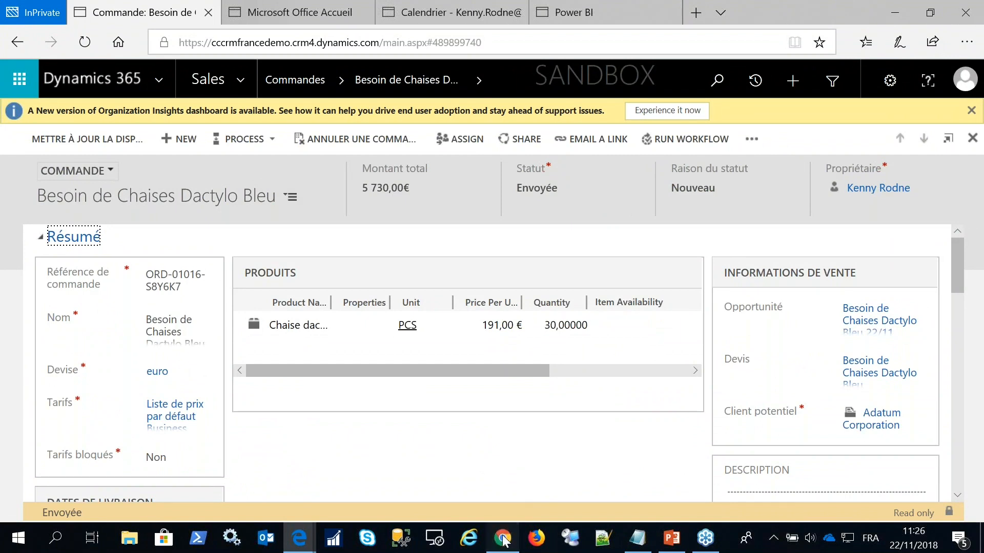
pyautogui.click(632, 316)
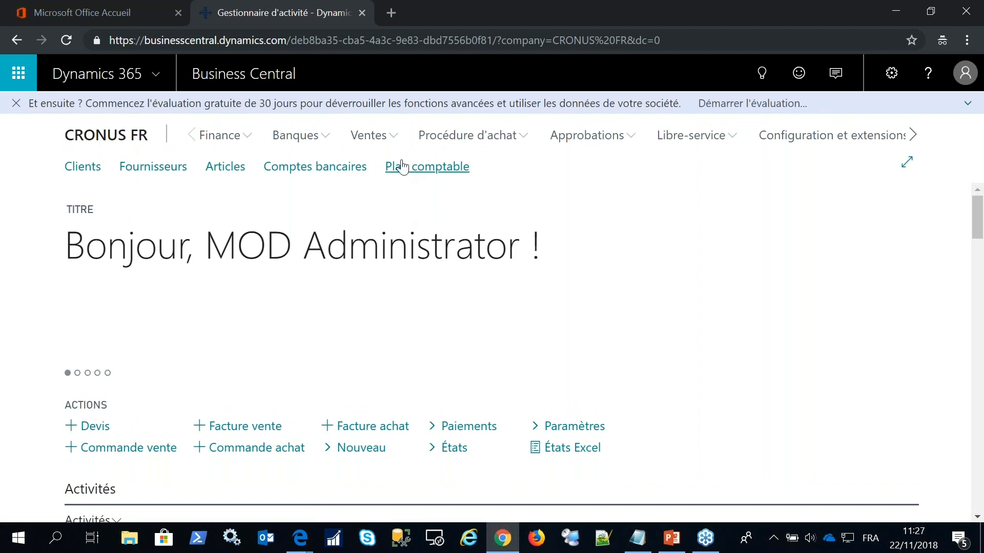
pyautogui.click(396, 142)
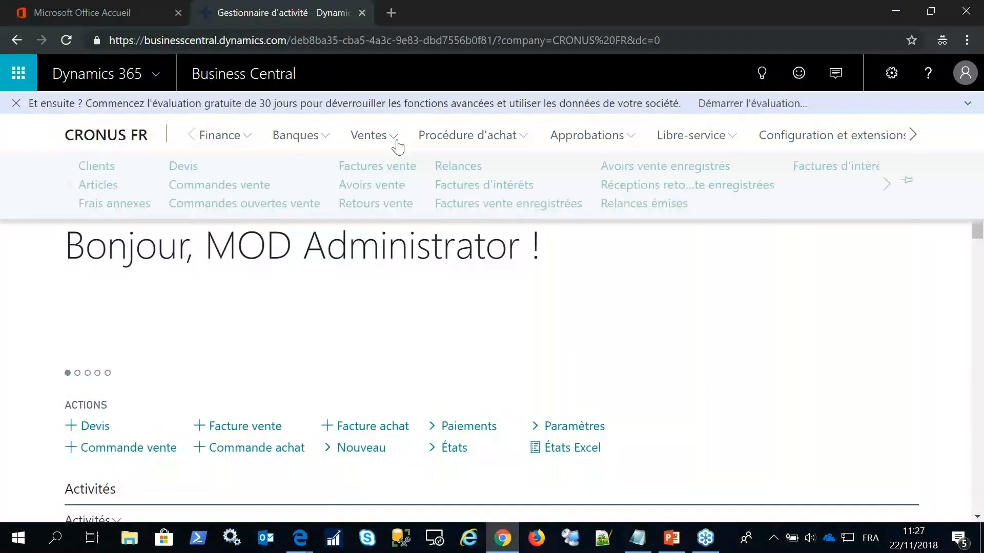
pyautogui.click(249, 189)
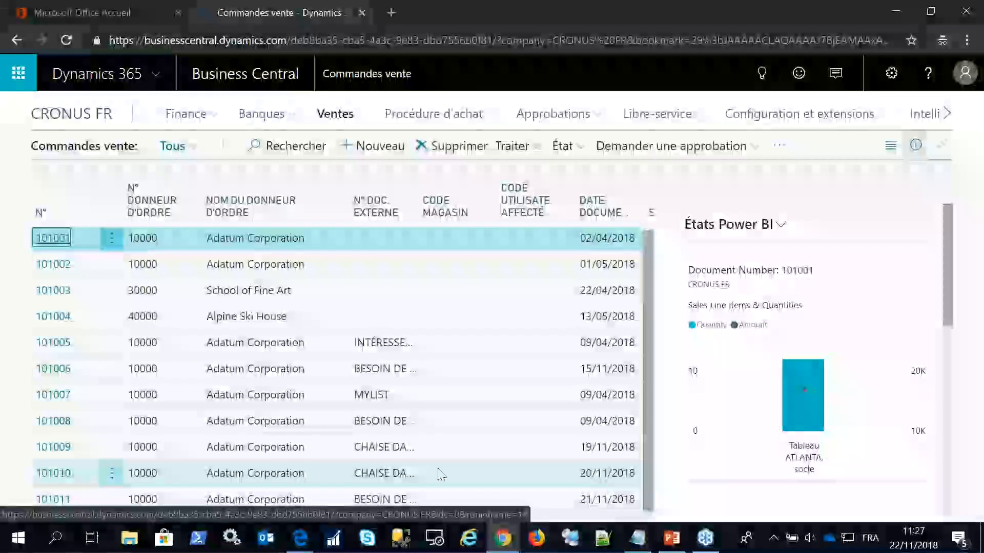
# Look through the sales orders list for the Adatum Corporation order coming from the quote.
pyautogui.press('Down')
pyautogui.press('Down')
pyautogui.press('Down')
pyautogui.press('Down')
pyautogui.press('Down')
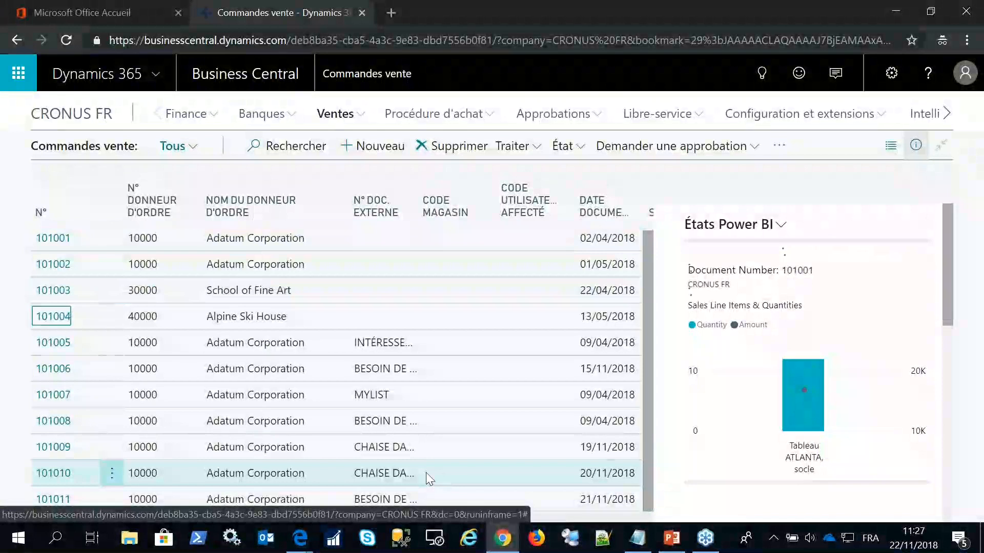
pyautogui.press('Down')
pyautogui.press('Down')
pyautogui.press('Down')
pyautogui.press('Down')
pyautogui.press('Down')
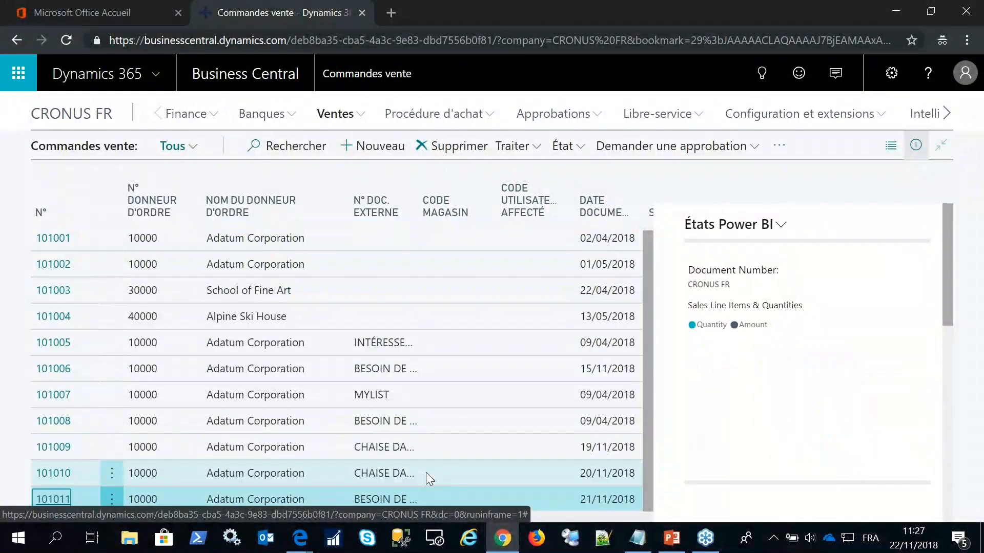
pyautogui.click(20, 469)
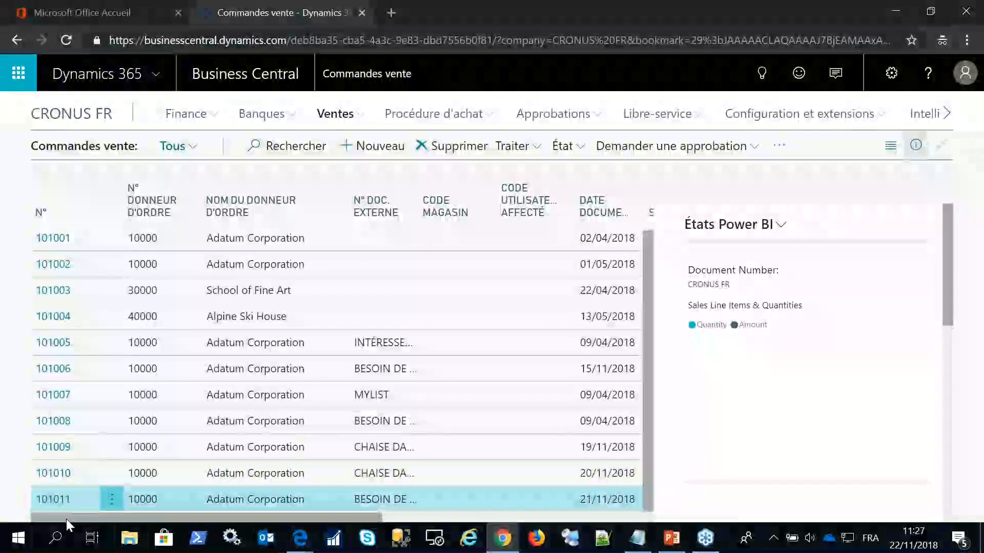
# Reopen the Commandes vente list from the CRONUS FR home page and look through it again down to the newest orders.
pyautogui.click(361, 116)
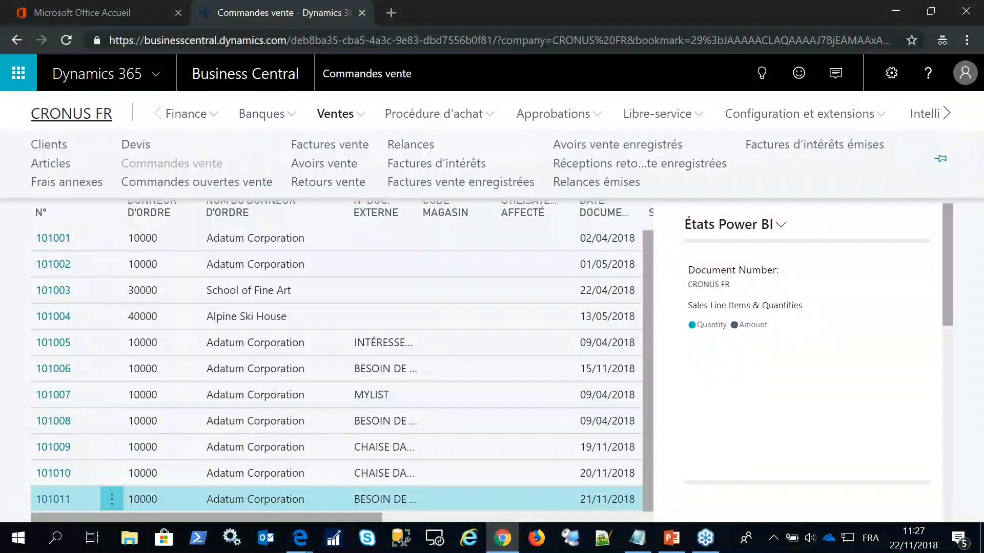
pyautogui.click(71, 114)
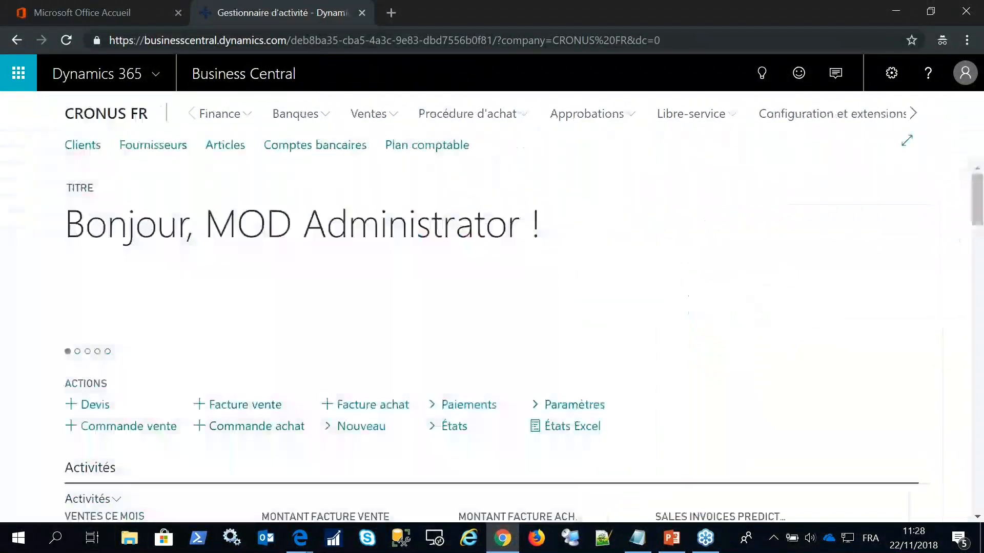
pyautogui.click(393, 134)
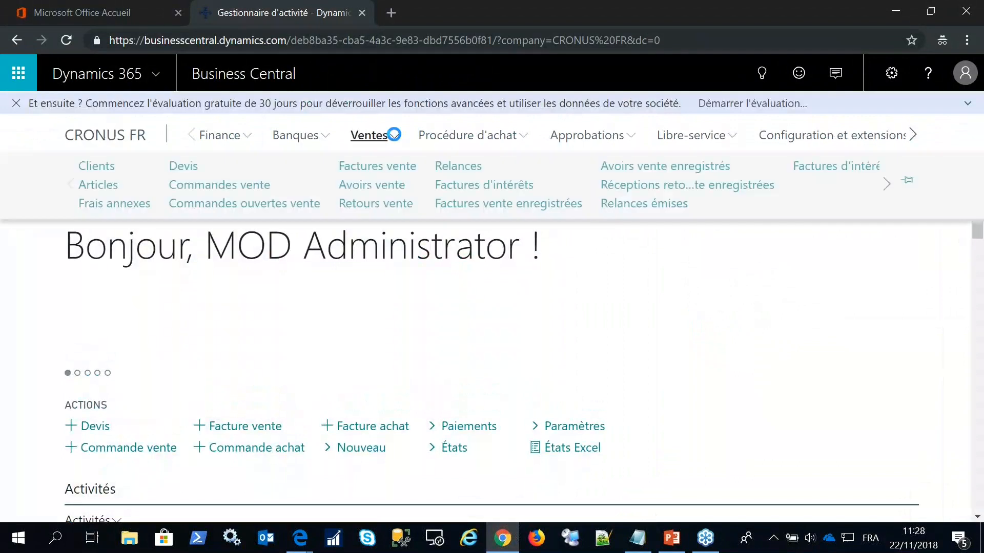
pyautogui.click(216, 187)
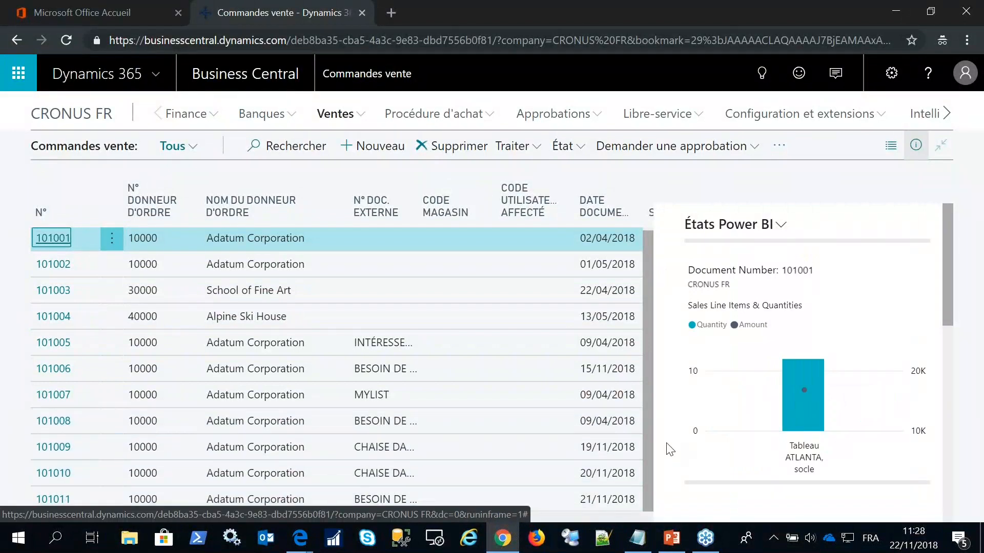
pyautogui.press('Down')
pyautogui.press('Down')
pyautogui.press('Down')
pyautogui.press('Down')
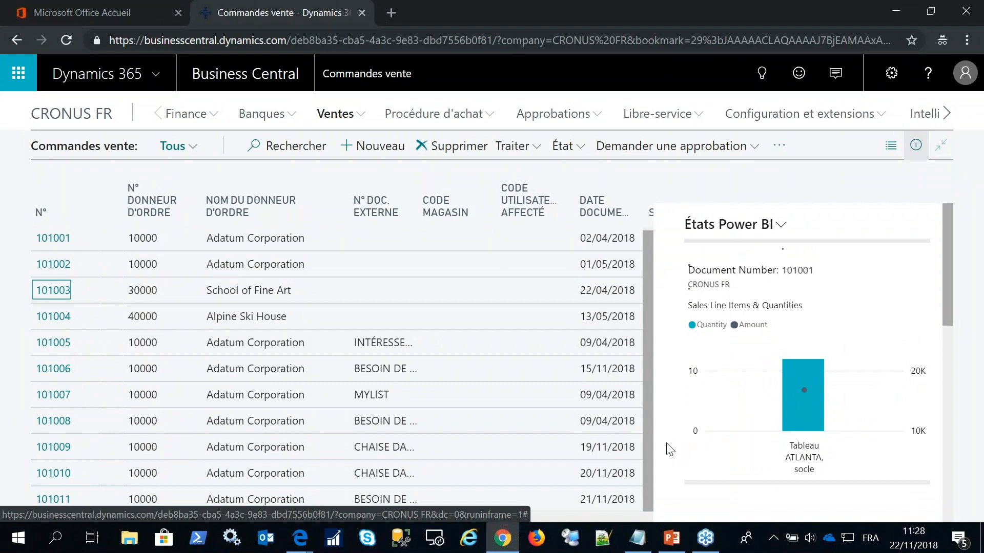
pyautogui.press('Down')
pyautogui.press('Down')
pyautogui.press('Down')
pyautogui.press('Down')
pyautogui.press('Down')
pyautogui.press('Down')
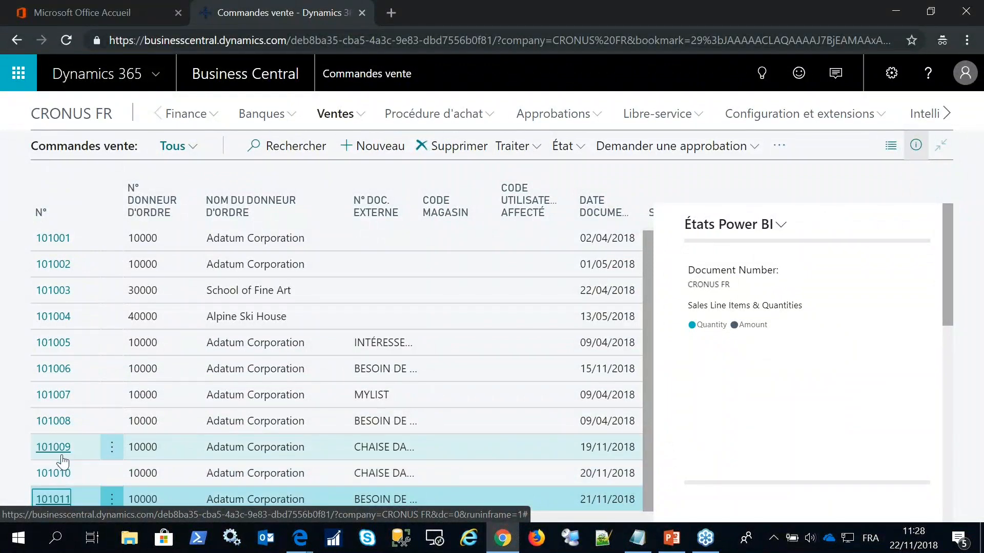
# Open the Adatum Corporation sales order dated 19/11/2018 and review its general details, line quantity and price, totals and sales history.
pyautogui.click(62, 456)
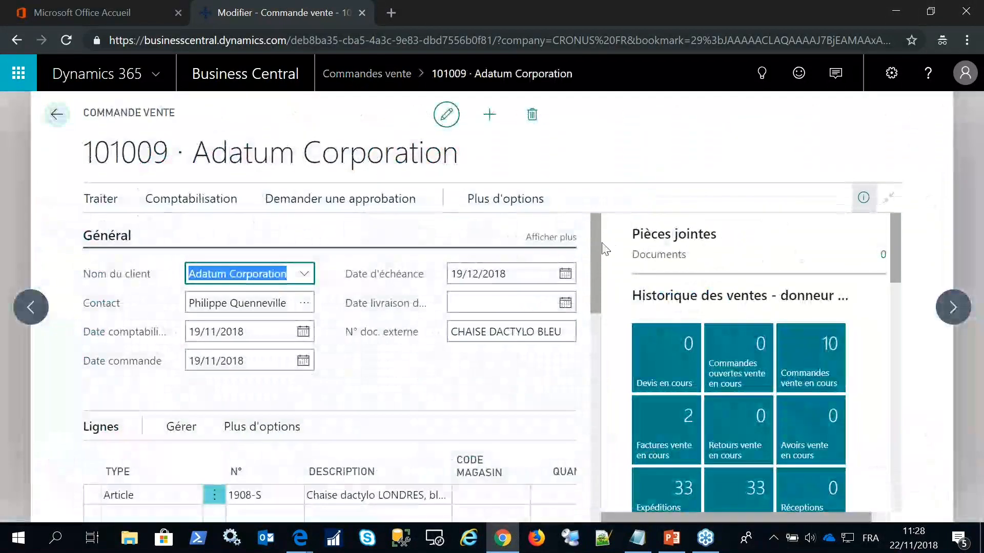
pyautogui.moveTo(595, 243); pyautogui.dragTo(599, 280)
pyautogui.moveTo(148, 442); pyautogui.dragTo(152, 444)
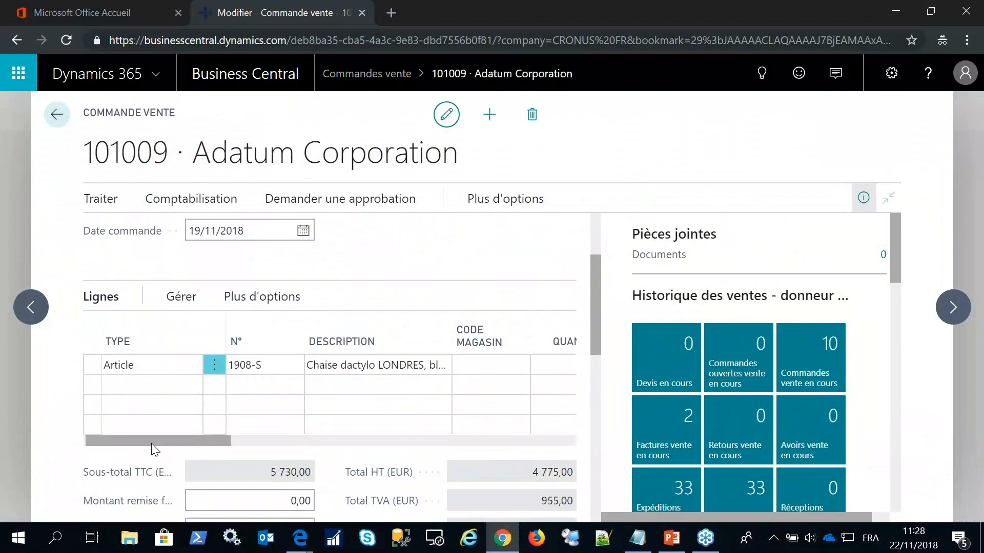
pyautogui.moveTo(600, 305); pyautogui.dragTo(595, 260)
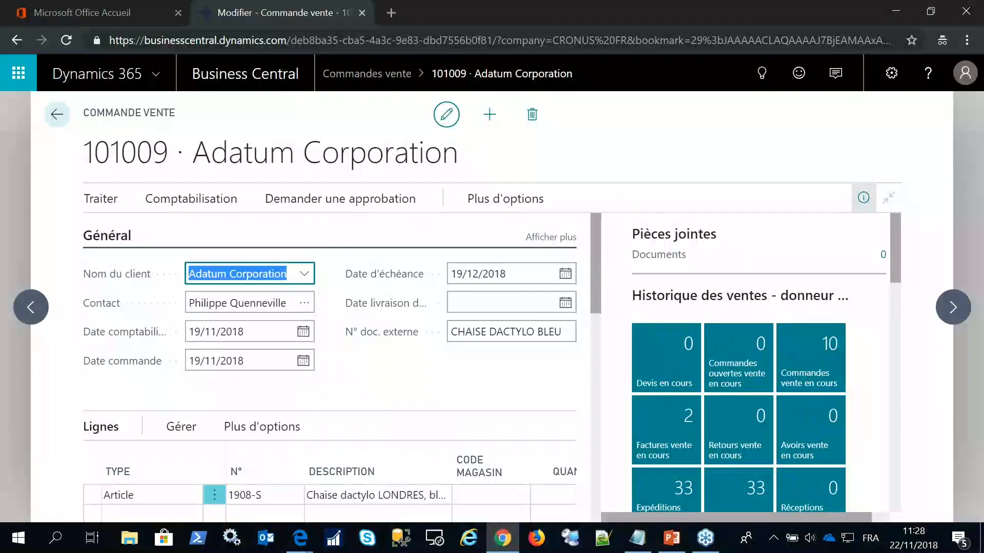
pyautogui.click(462, 275)
pyautogui.scroll(-3, 595, 289)
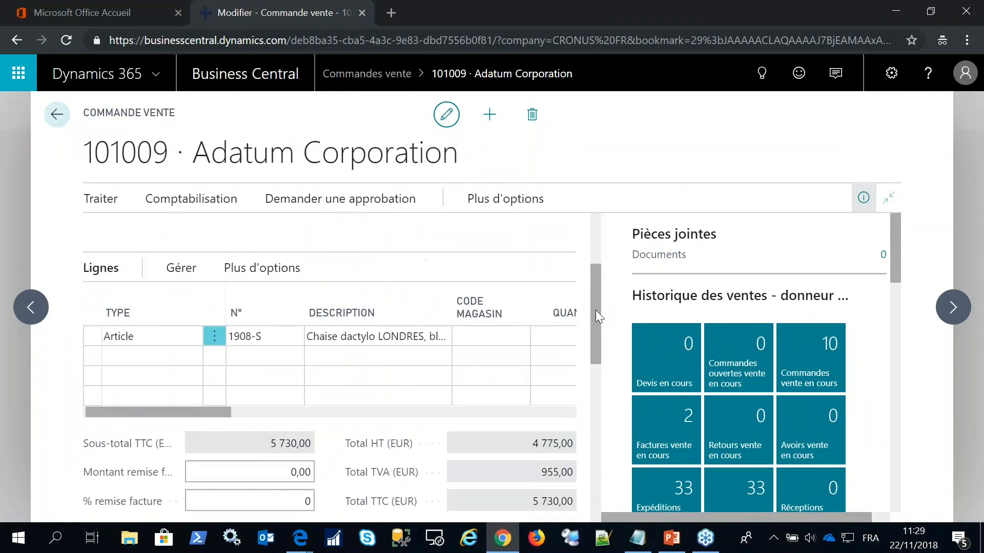
pyautogui.moveTo(168, 411); pyautogui.dragTo(242, 416)
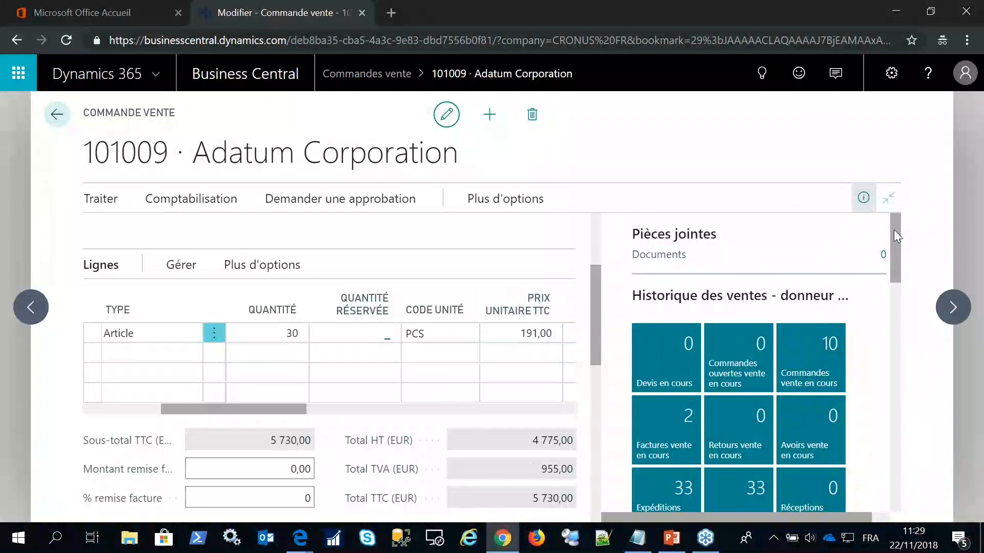
pyautogui.rightClick(897, 251)
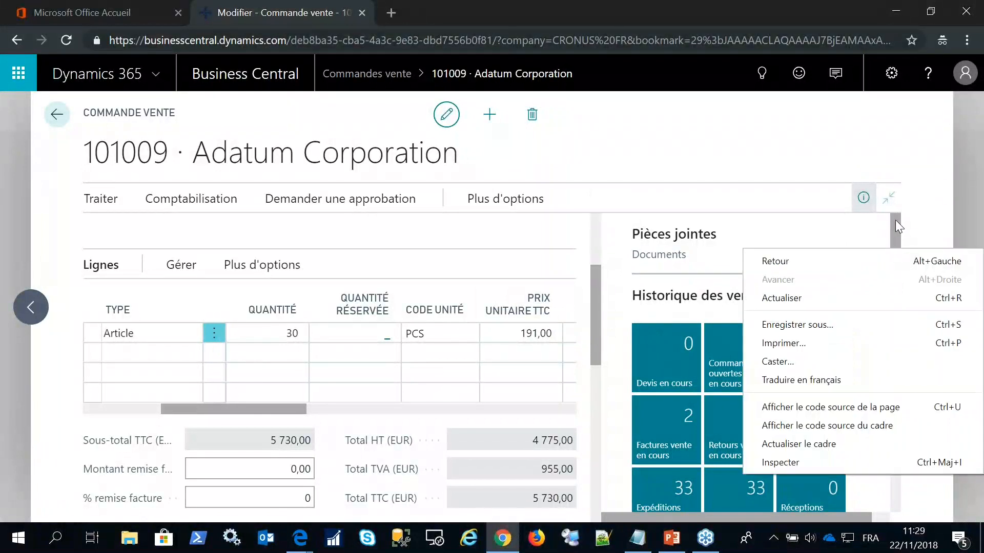
pyautogui.click(896, 223)
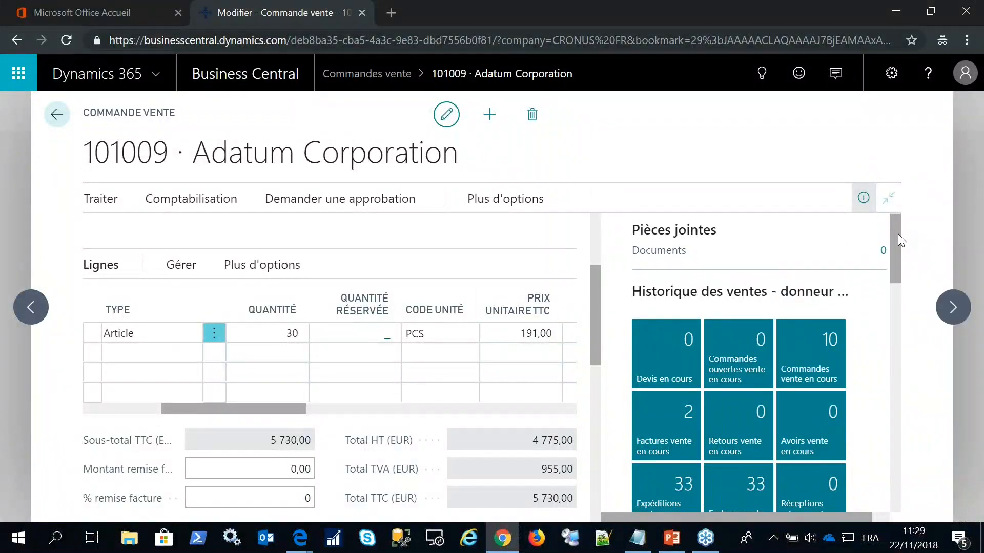
pyautogui.rightClick(898, 229)
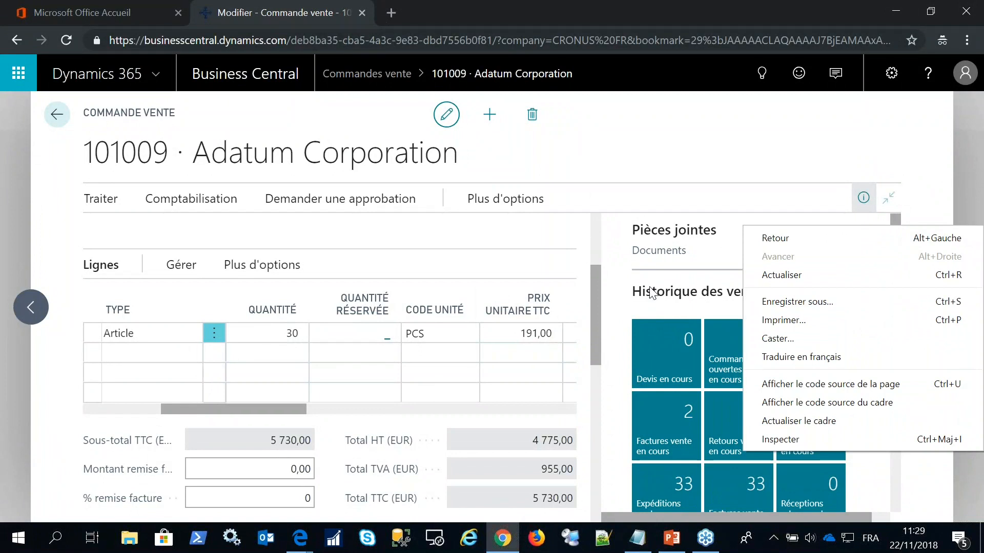
pyautogui.click(651, 304)
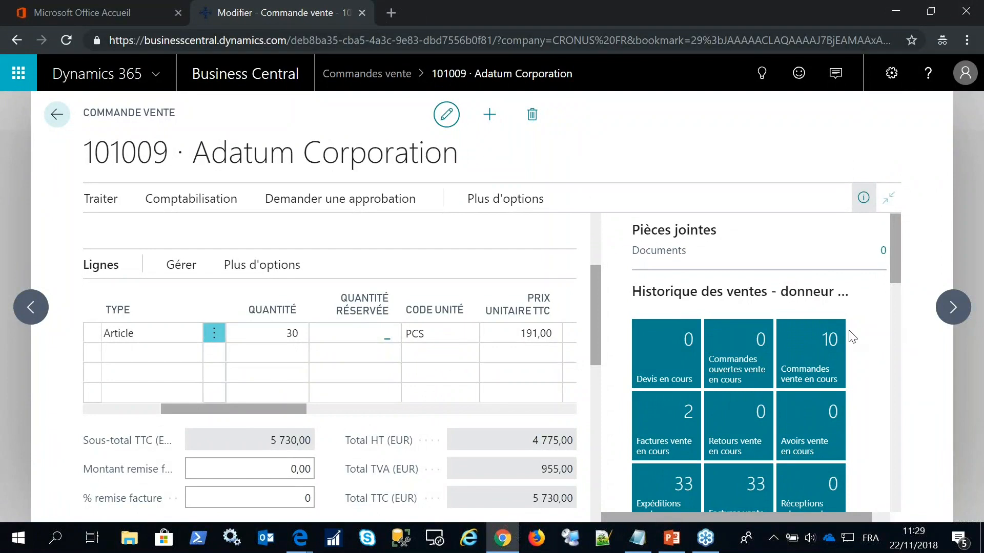
# Return to the sales orders list and open the Adatum Corporation order dated 22/11/2018.
pyautogui.click(58, 116)
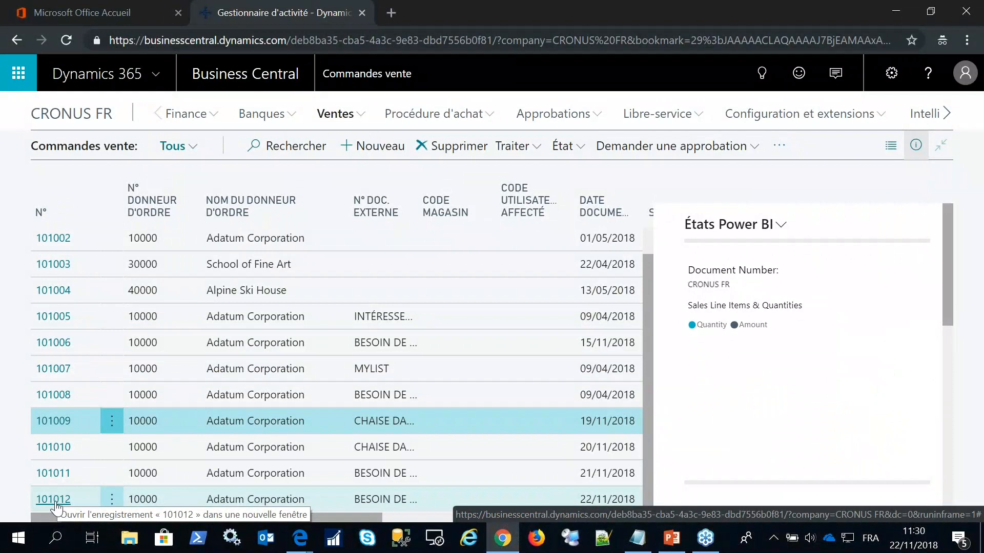
pyautogui.click(57, 507)
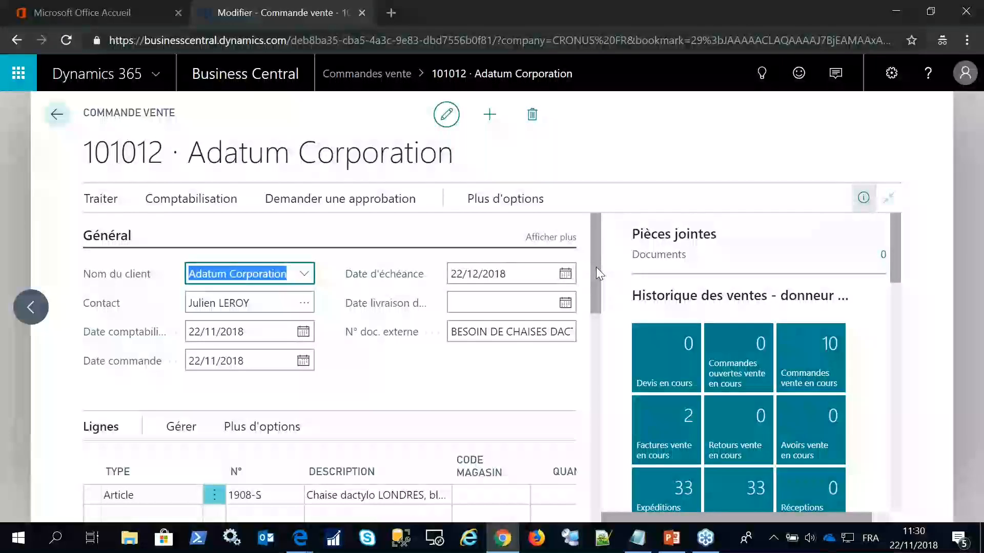
# From the Business Central customers list, open the Adatum Corporation card and display its Dynamics 365 for Sales incidents.
pyautogui.moveTo(596, 267); pyautogui.dragTo(597, 237)
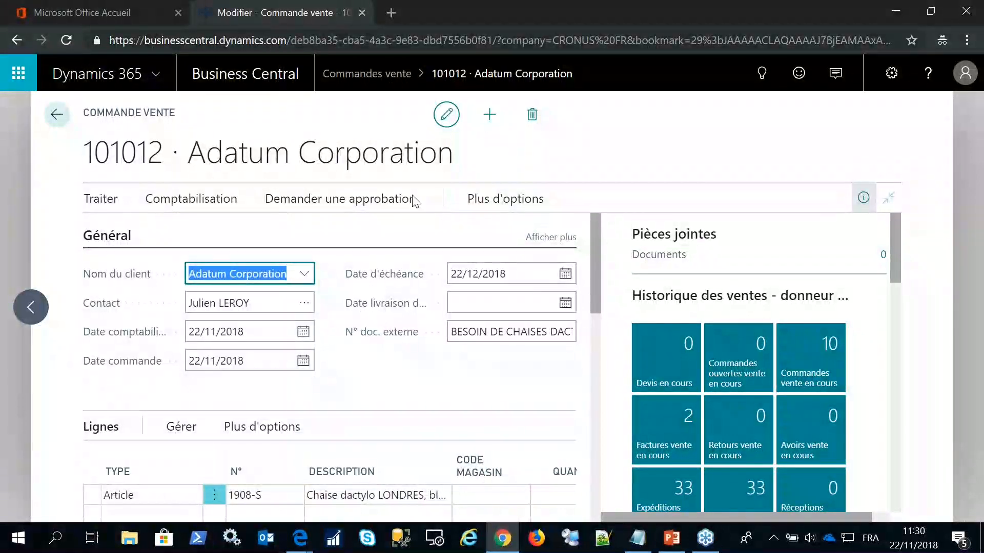
pyautogui.click(53, 118)
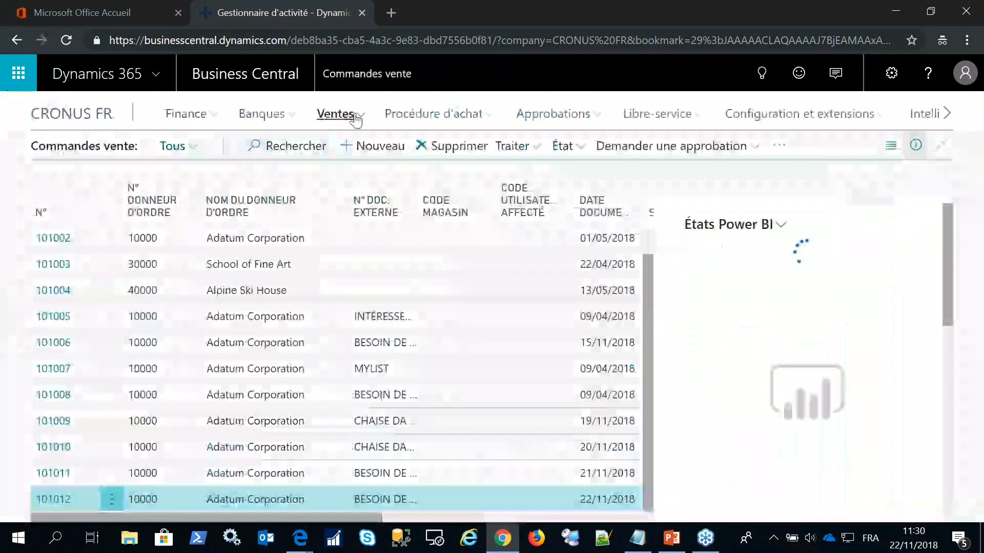
pyautogui.click(355, 114)
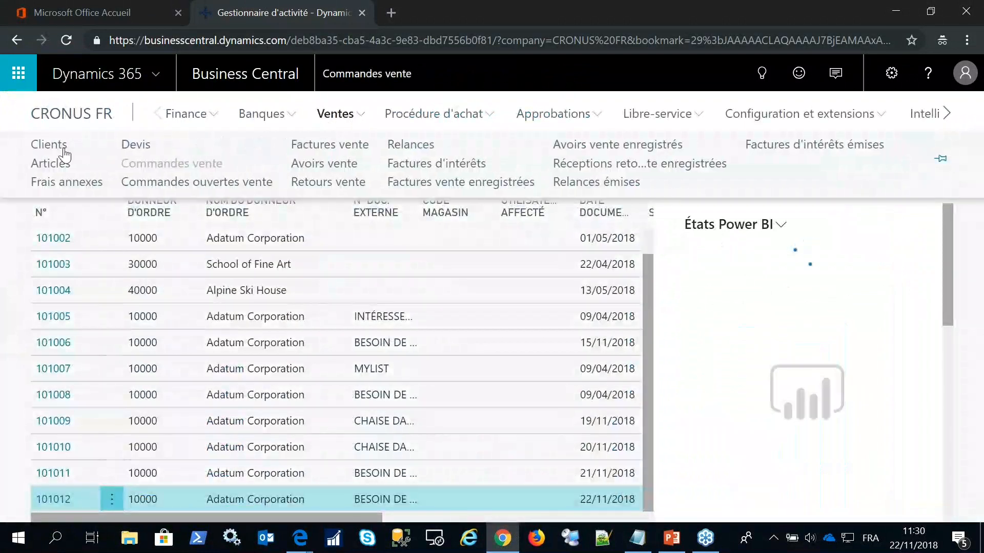
pyautogui.click(63, 149)
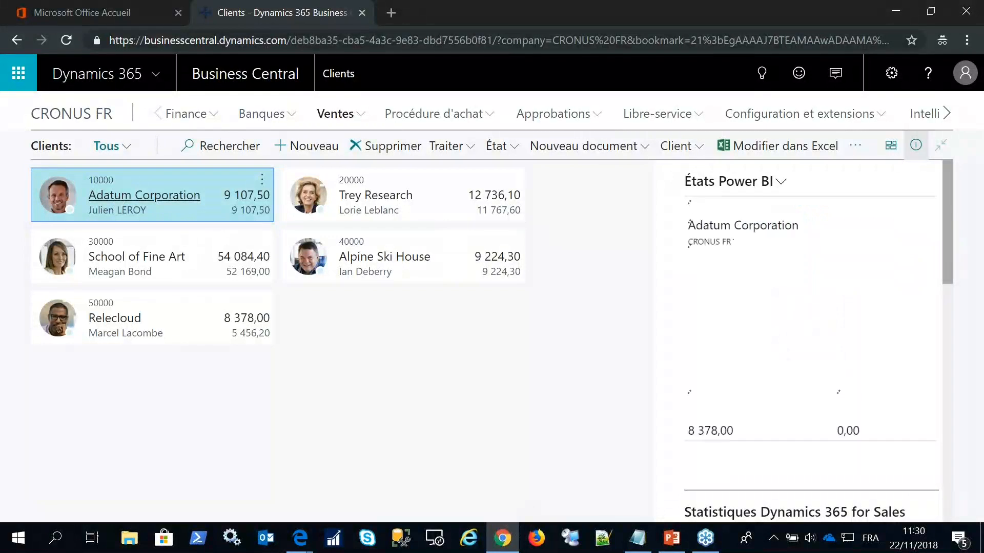
pyautogui.click(144, 195)
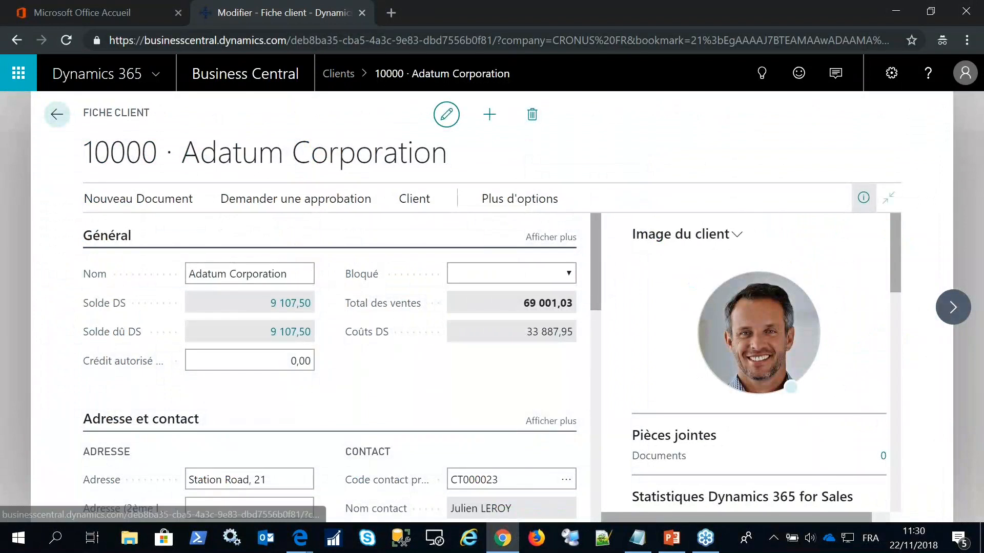
pyautogui.scroll(-3, 900, 256)
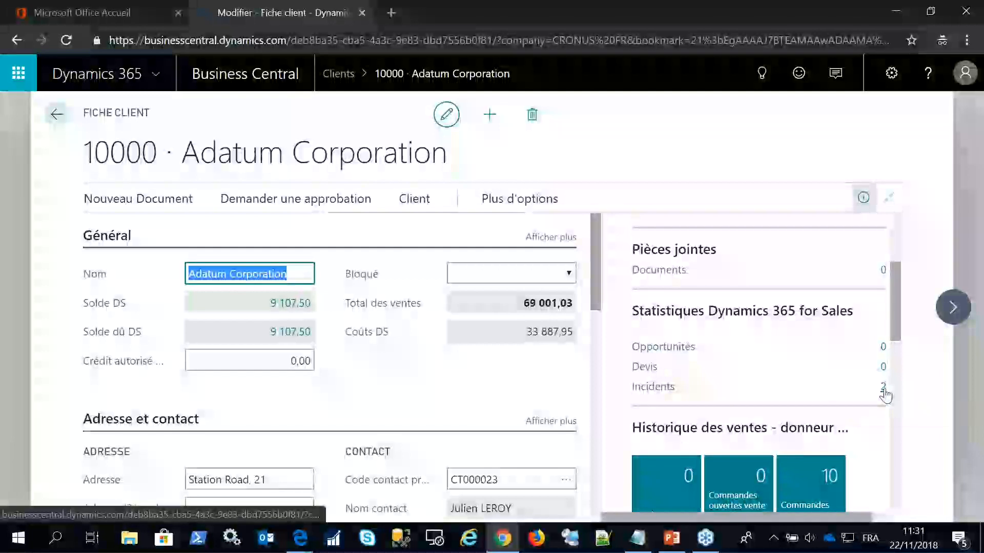
pyautogui.click(884, 391)
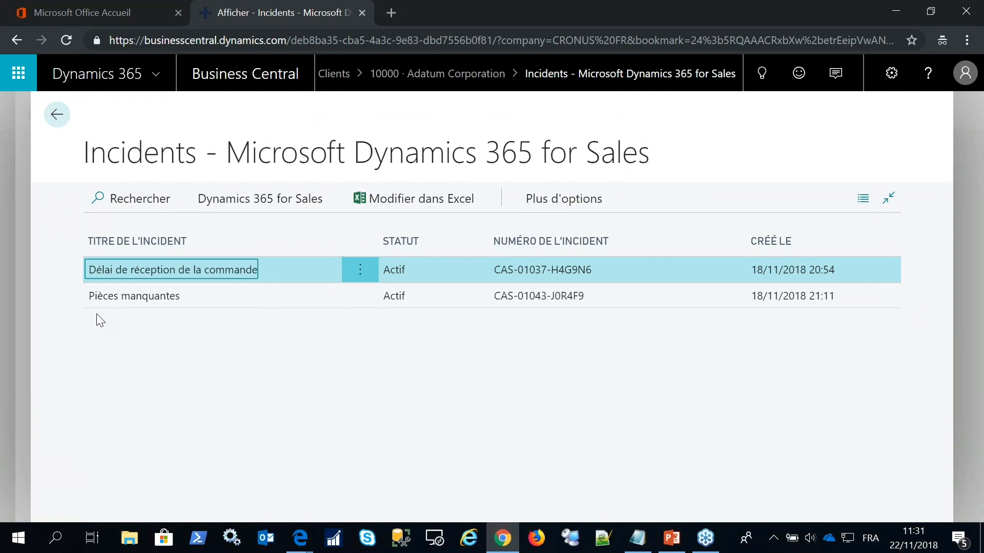
# Switch to the Dynamics 365 window in Edge and open the Incidents list of the Service area.
pyautogui.click(302, 547)
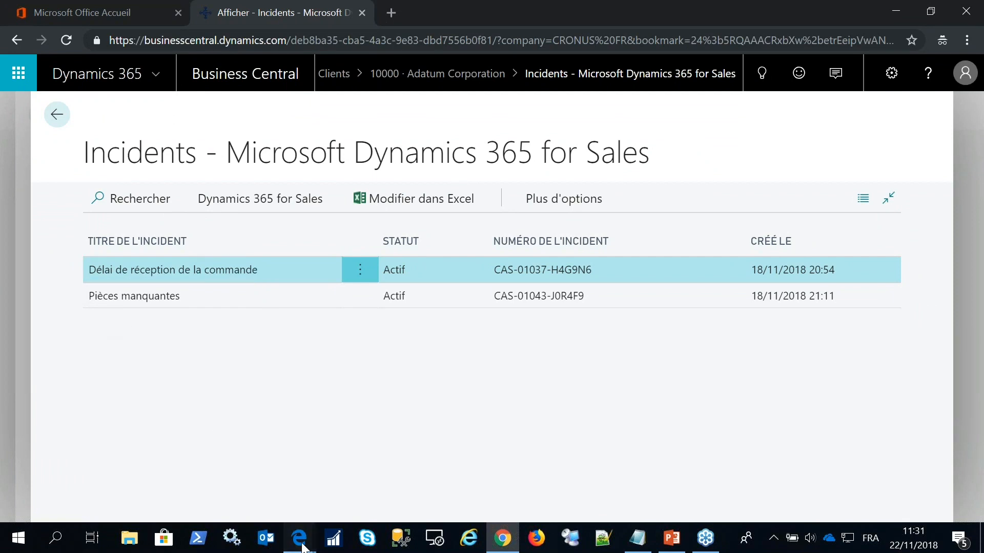
pyautogui.click(179, 498)
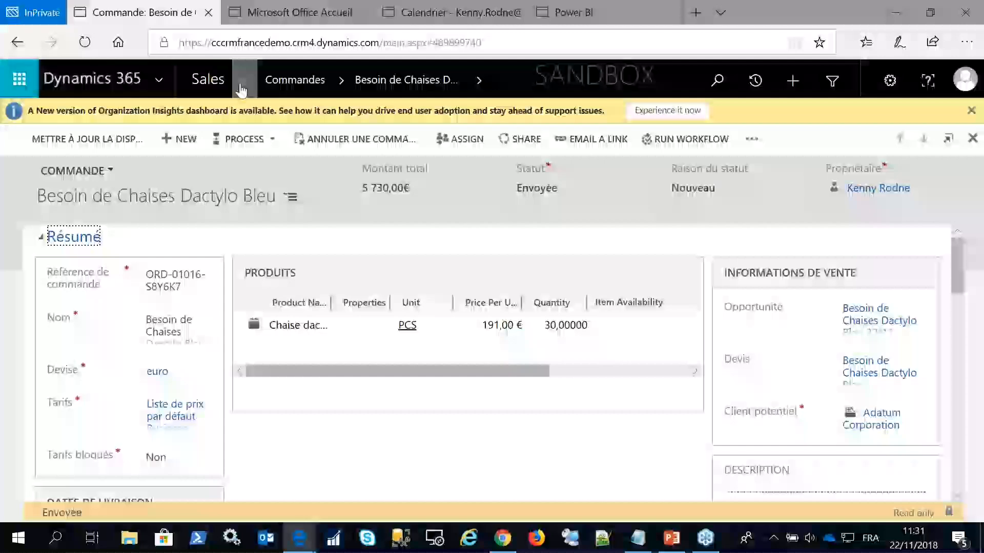
pyautogui.click(241, 87)
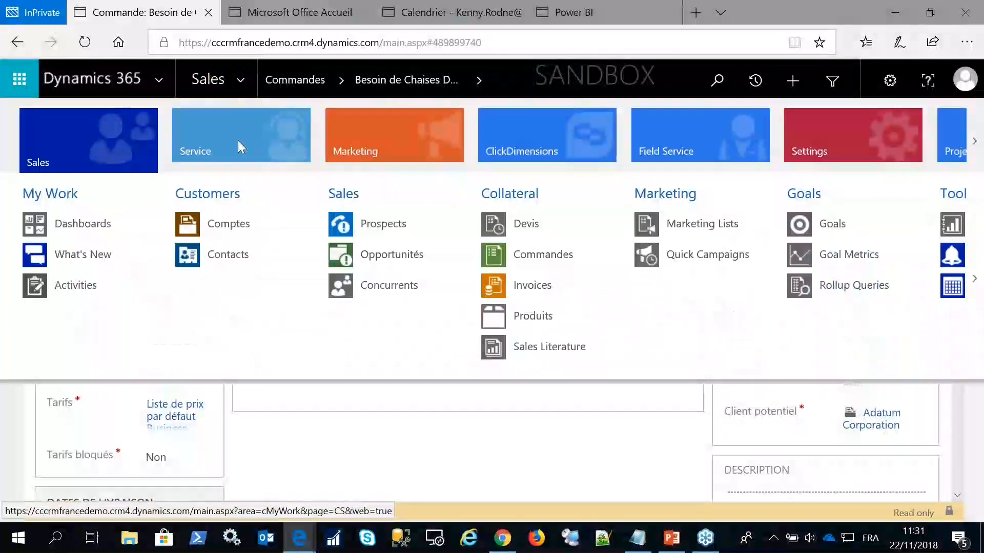
pyautogui.click(238, 140)
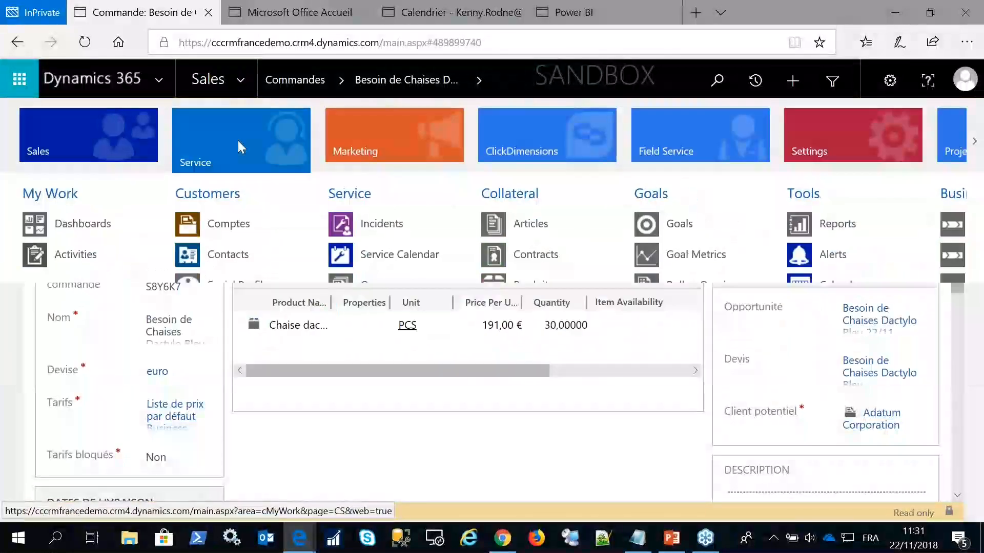
pyautogui.click(351, 224)
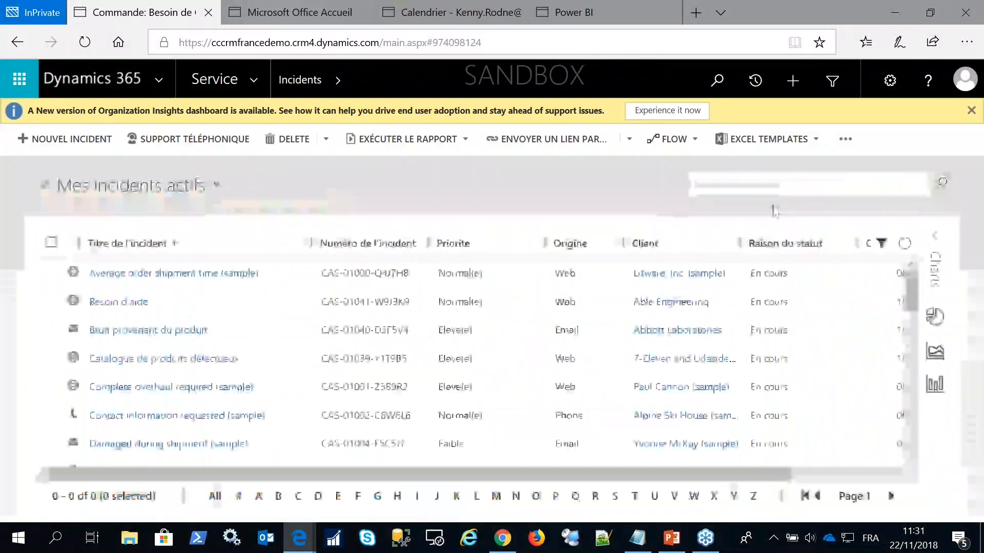
# Search the incidents for "pièce" and open the Pièces manquantes incident.
pyautogui.click(775, 189)
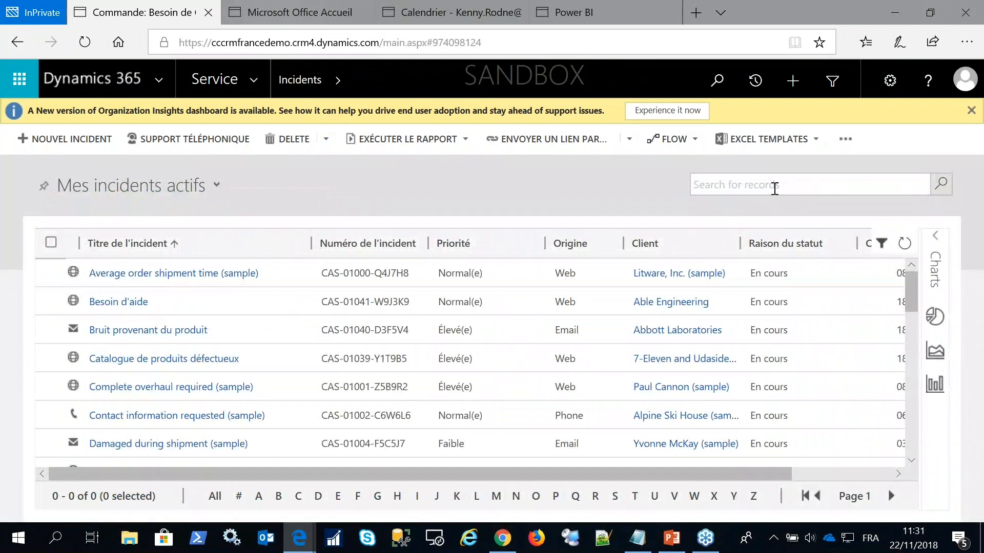
pyautogui.write('è')
pyautogui.press('BackSpace')
pyautogui.write('pièce')
pyautogui.press('Return')
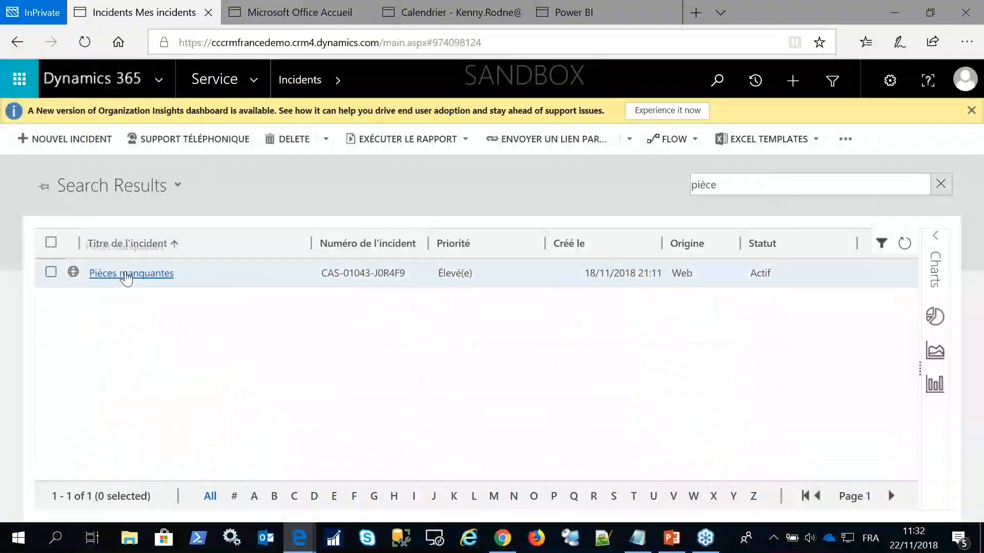
pyautogui.click(126, 277)
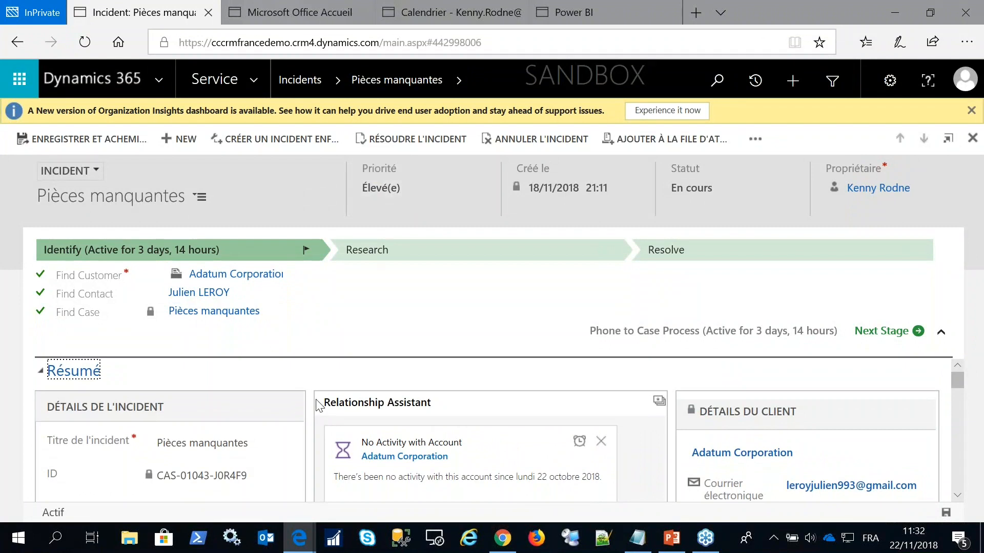
# Review the Pièces manquantes incident's details, including its subject, client, origin, Relationship Assistant and customer information.
pyautogui.scroll(-1, 307, 418)
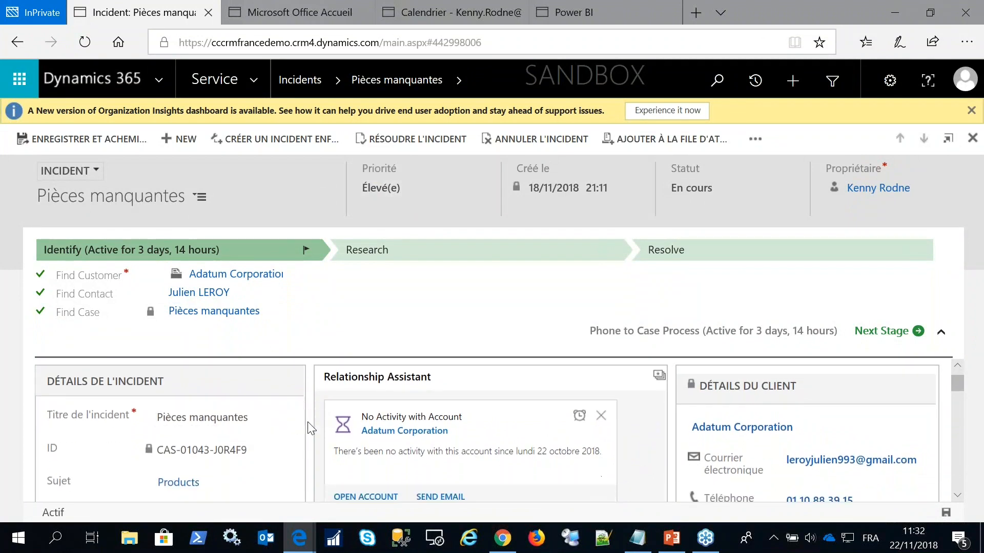
pyautogui.scroll(-2, 307, 422)
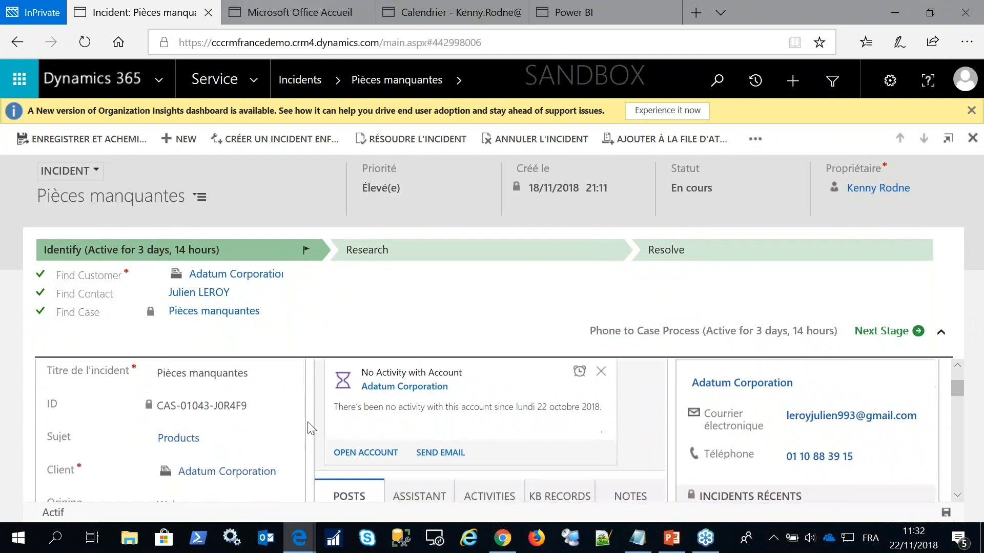
pyautogui.scroll(-1, 309, 428)
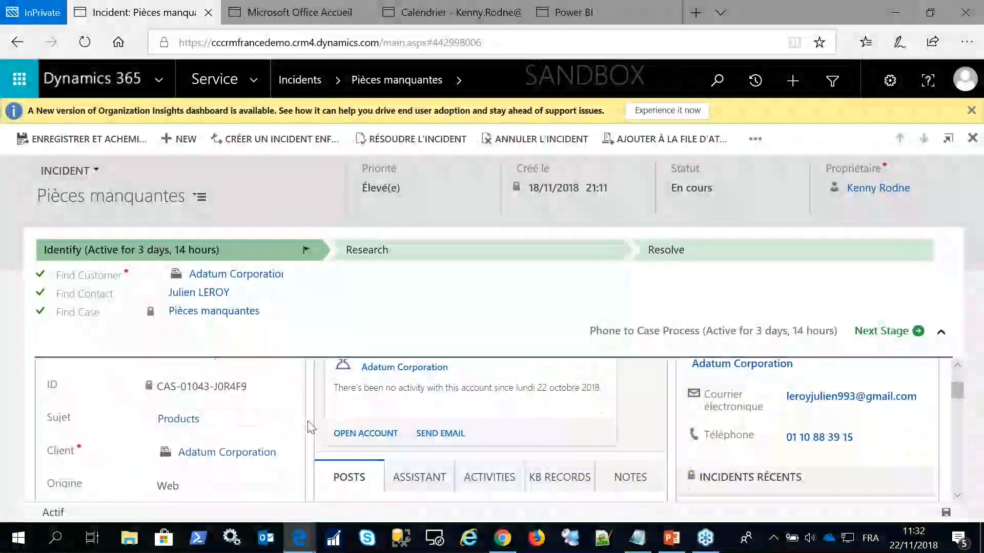
pyautogui.scroll(-1, 308, 425)
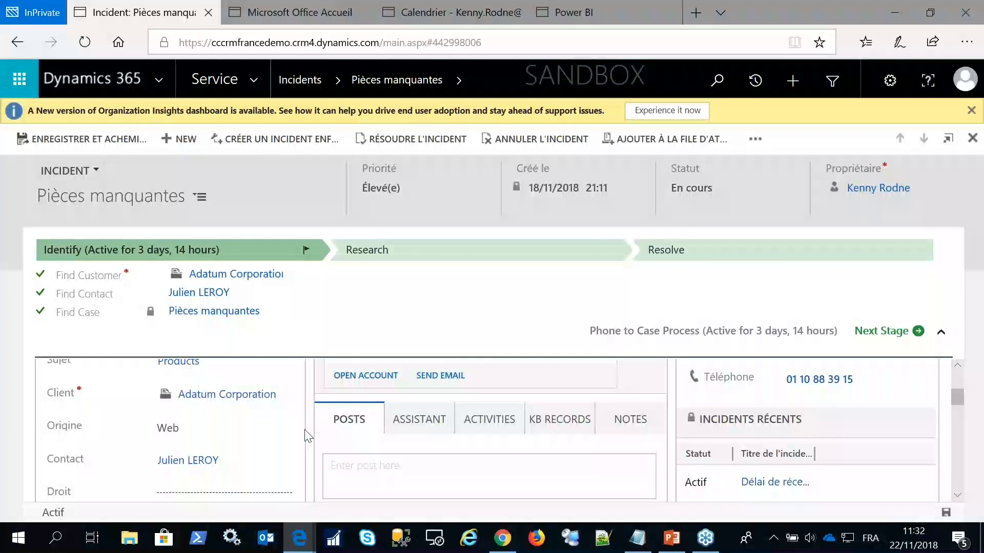
pyautogui.scroll(2, 306, 436)
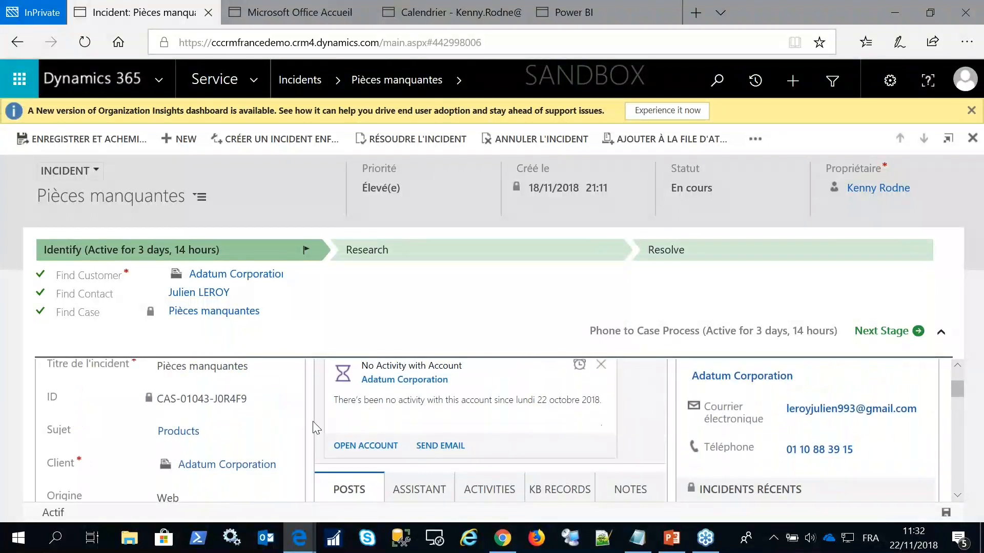
pyautogui.scroll(2, 312, 421)
pyautogui.scroll(1, 313, 421)
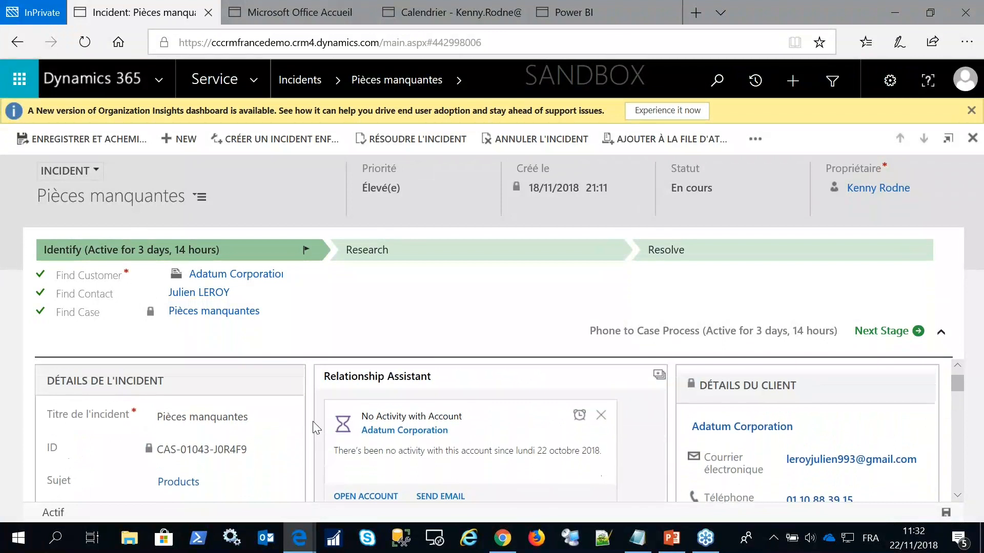
pyautogui.scroll(-1, 306, 398)
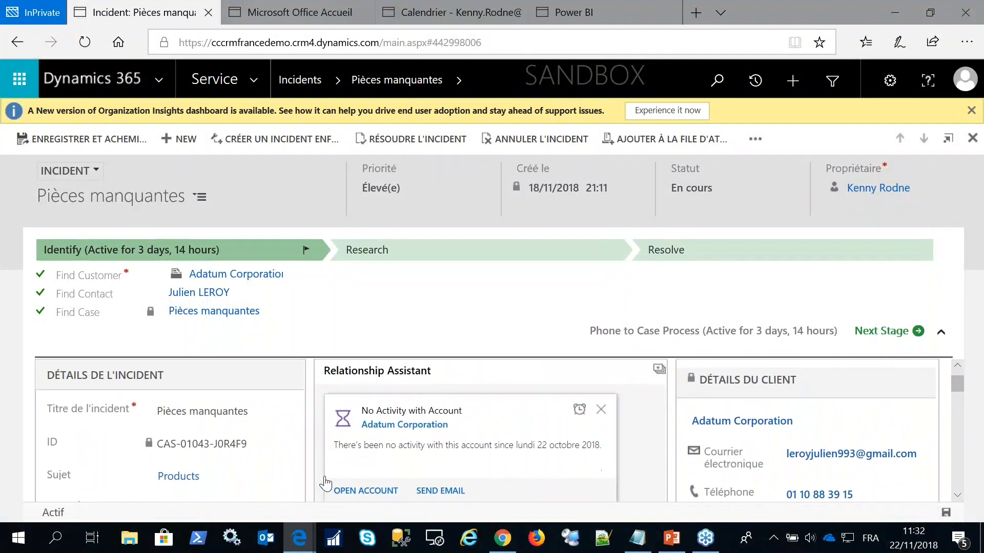
pyautogui.scroll(-1, 319, 479)
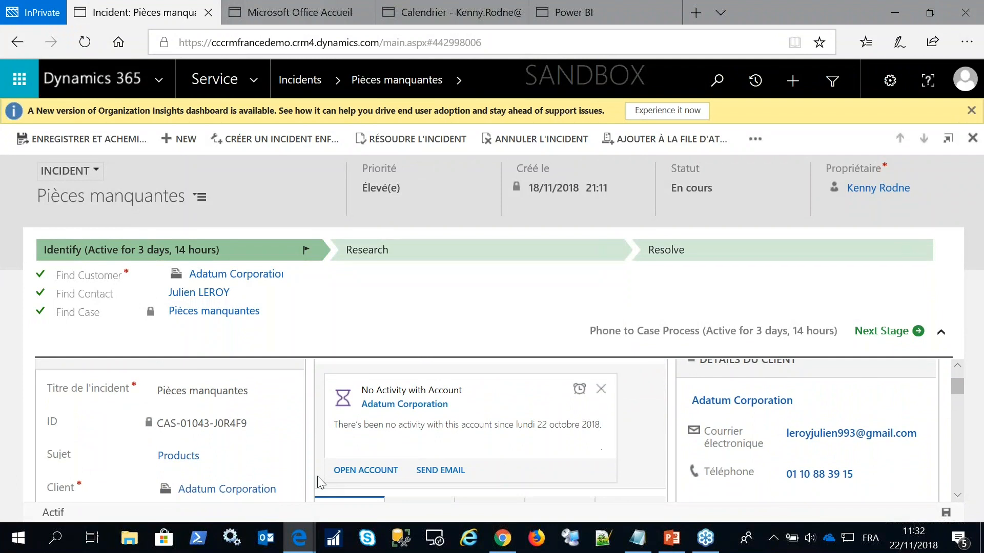
pyautogui.scroll(2, 317, 476)
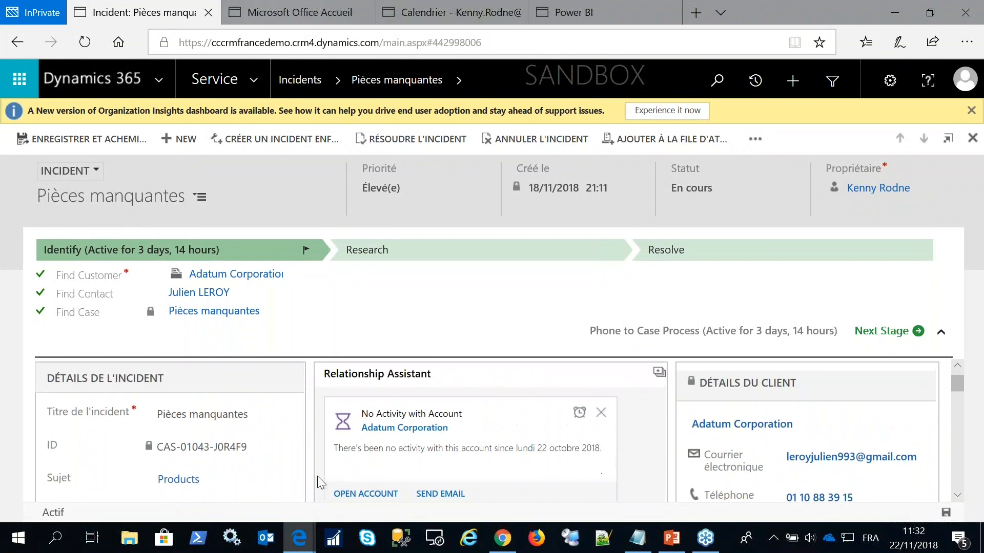
pyautogui.scroll(1, 318, 484)
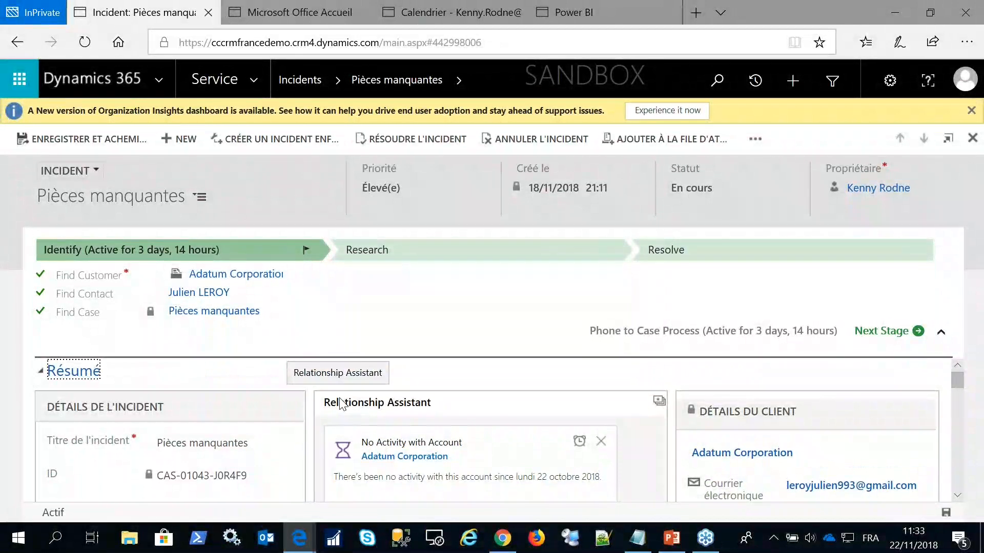
# Advance the incident's Phone to Case Process through Research to the Resolve stage.
pyautogui.click(908, 334)
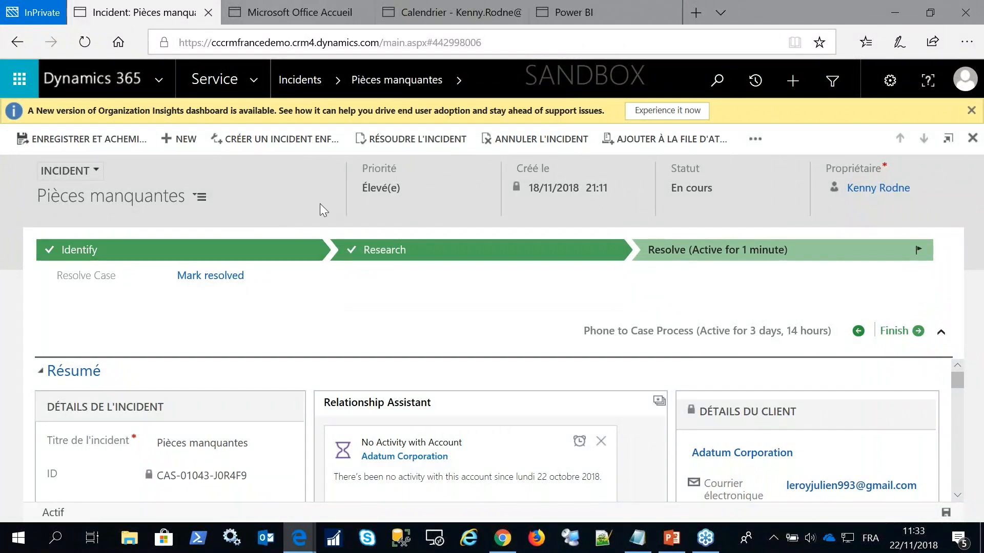
# Switch to Power BI, open the Sales Analytics for Dynamics 365 dashboard and look through its revenue, lead and account tiles.
pyautogui.click(561, 10)
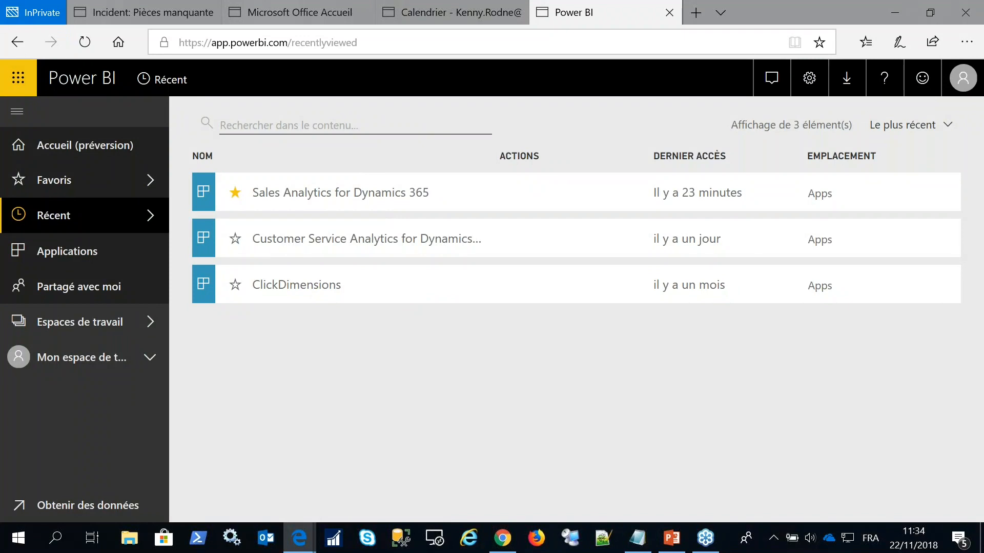
pyautogui.click(290, 196)
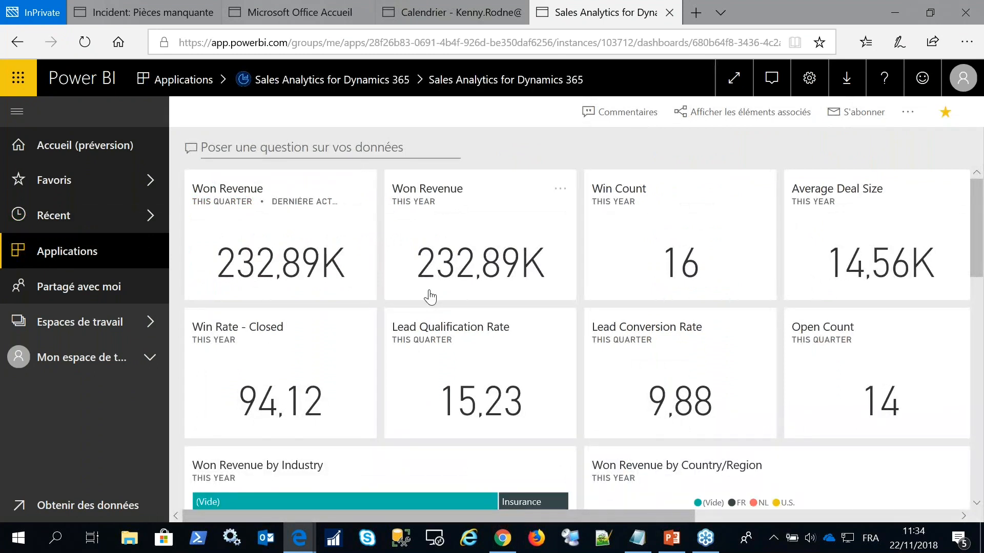
pyautogui.scroll(-5, 430, 297)
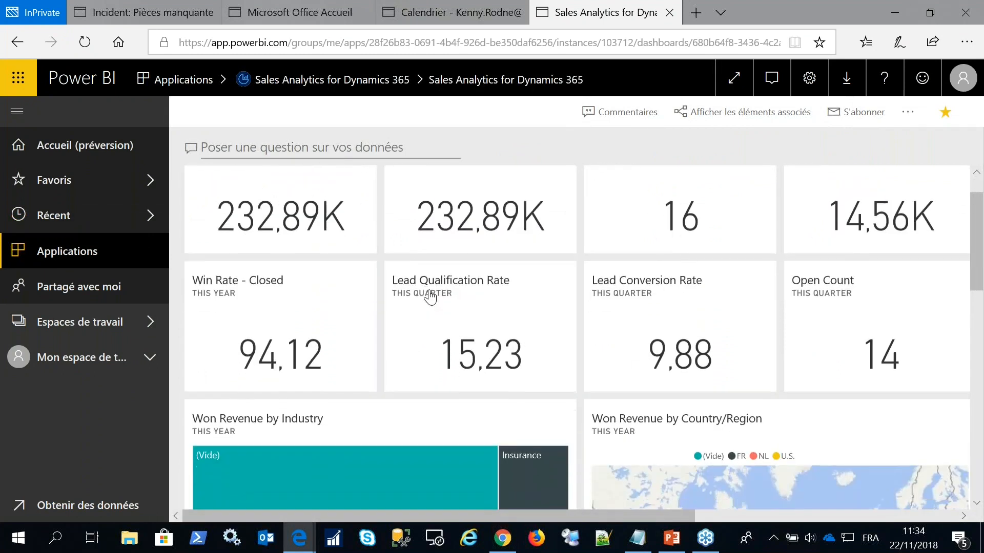
pyautogui.scroll(-8, 453, 415)
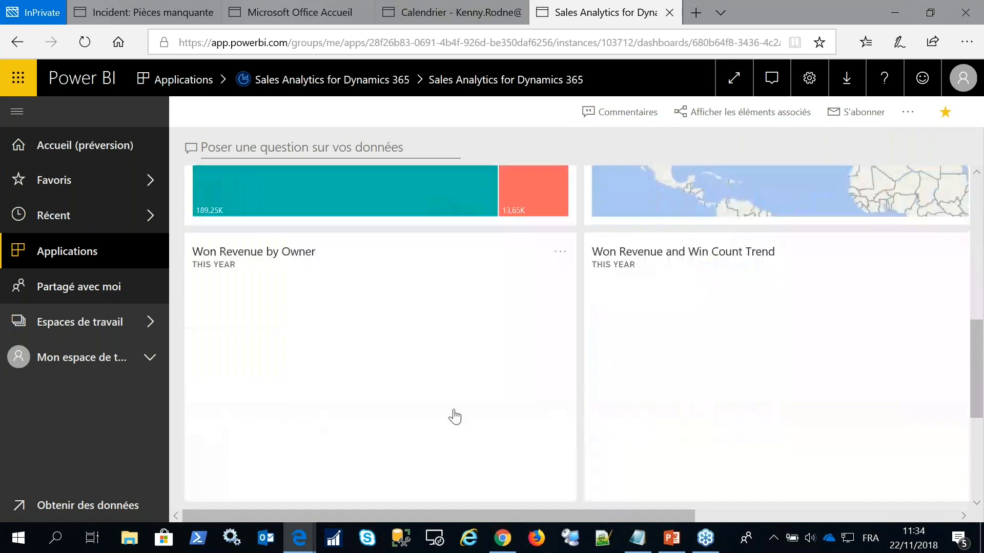
pyautogui.scroll(-1, 454, 416)
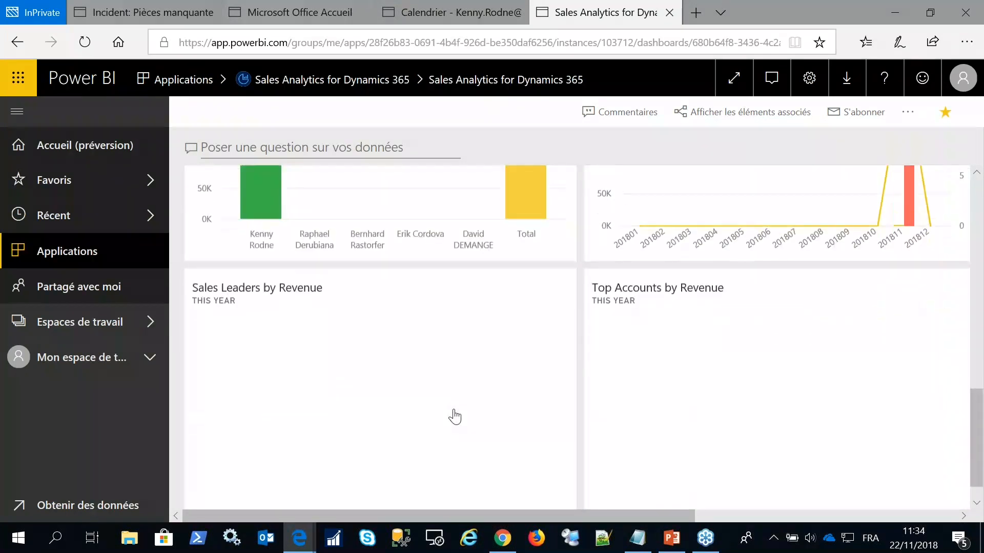
pyautogui.scroll(5, 454, 416)
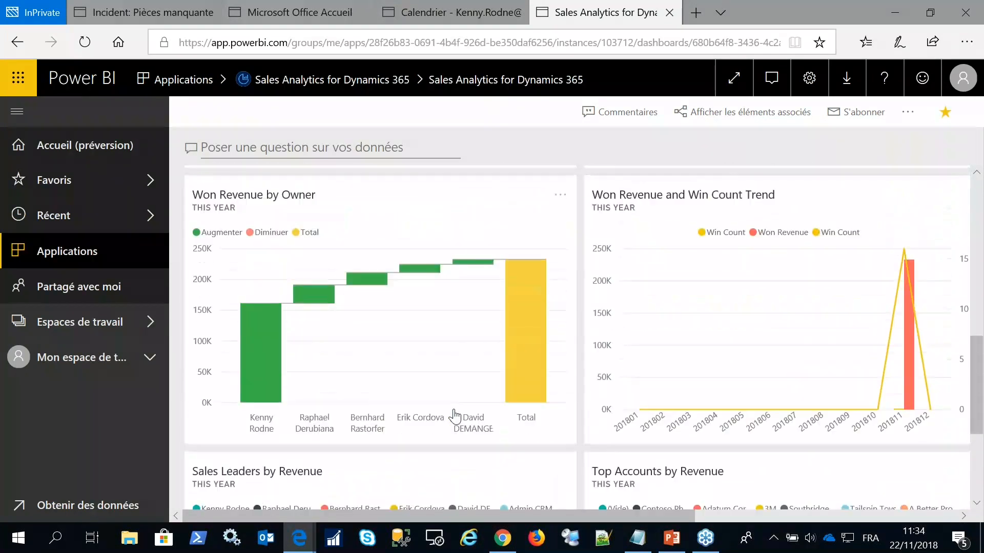
pyautogui.scroll(6, 454, 416)
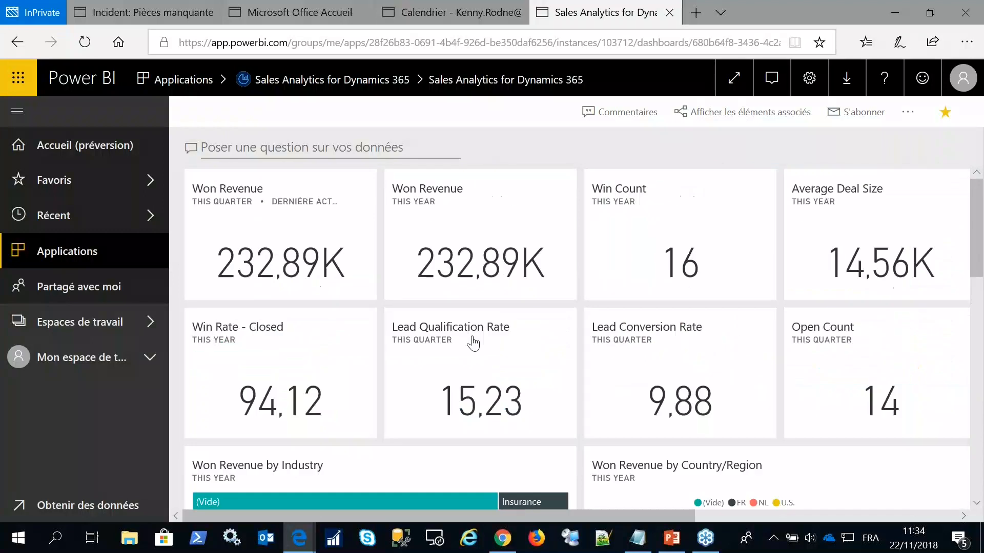
# Open the report behind this year's Won Revenue tile and display its Lead Analysis page.
pyautogui.click(437, 276)
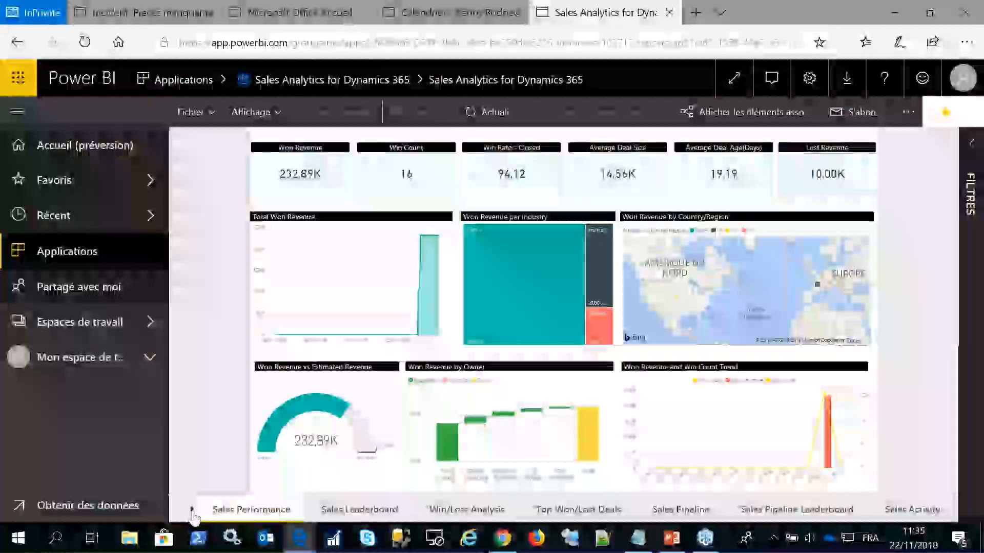
pyautogui.click(193, 511)
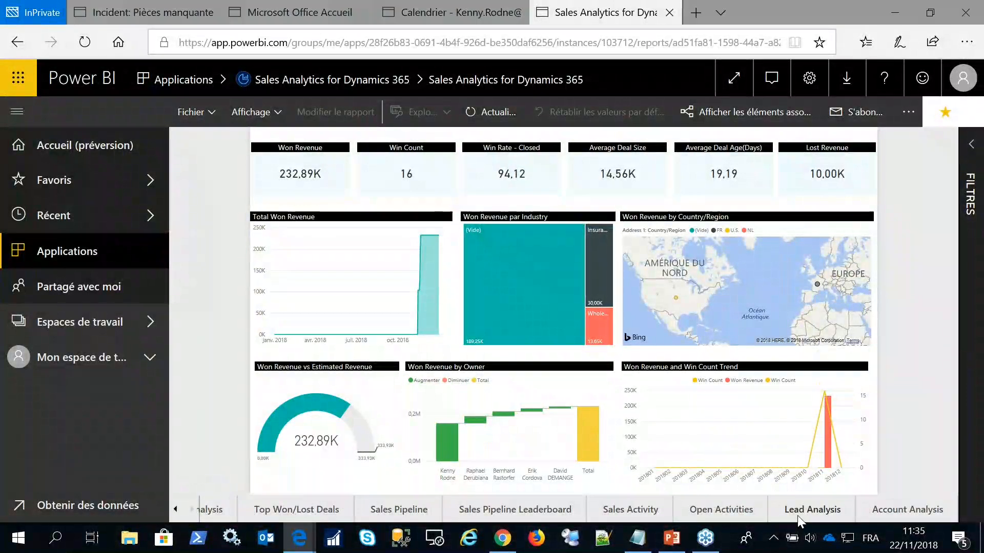
pyautogui.click(797, 515)
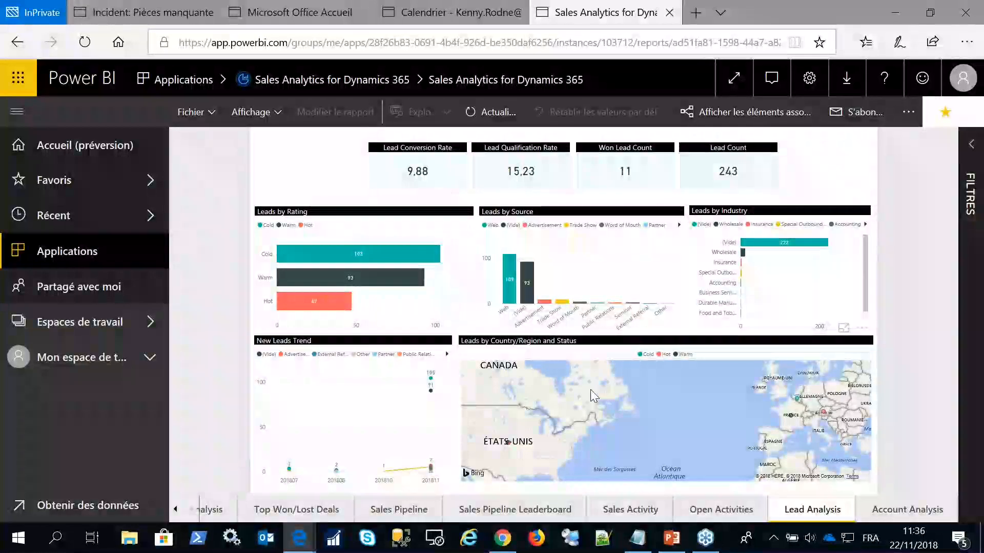
# Switch to the PowerPoint file Webinaire -CRM v7.pptx, start the slide show from the LIVE DÉMO slide and advance one slide.
pyautogui.moveTo(670, 548)
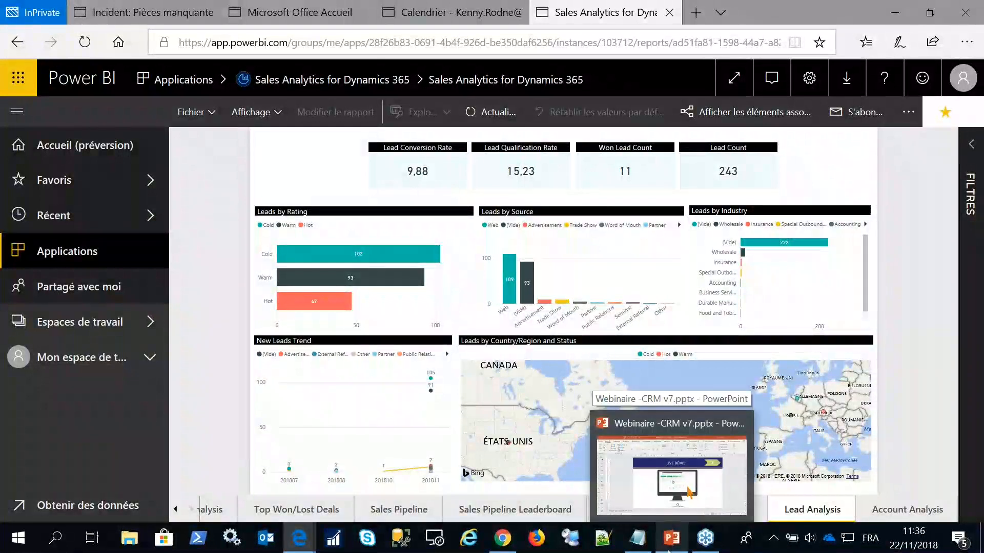
pyautogui.click(670, 538)
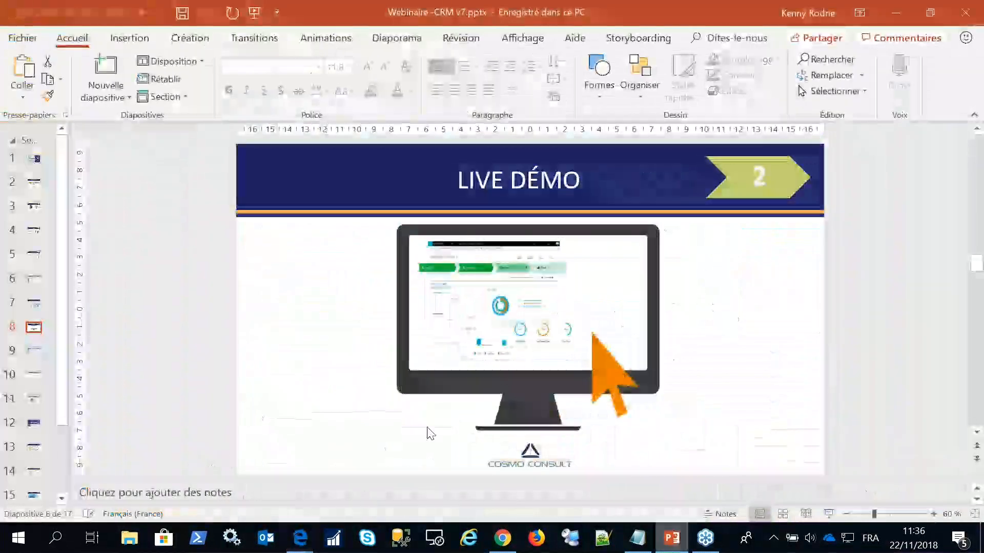
pyautogui.hotkey('shift', 'F5')
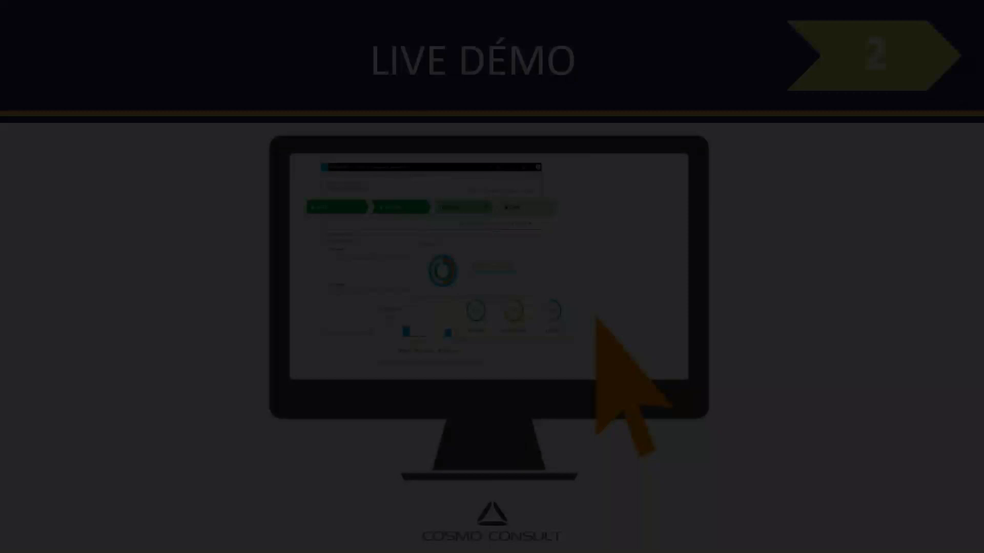
pyautogui.press('Right')
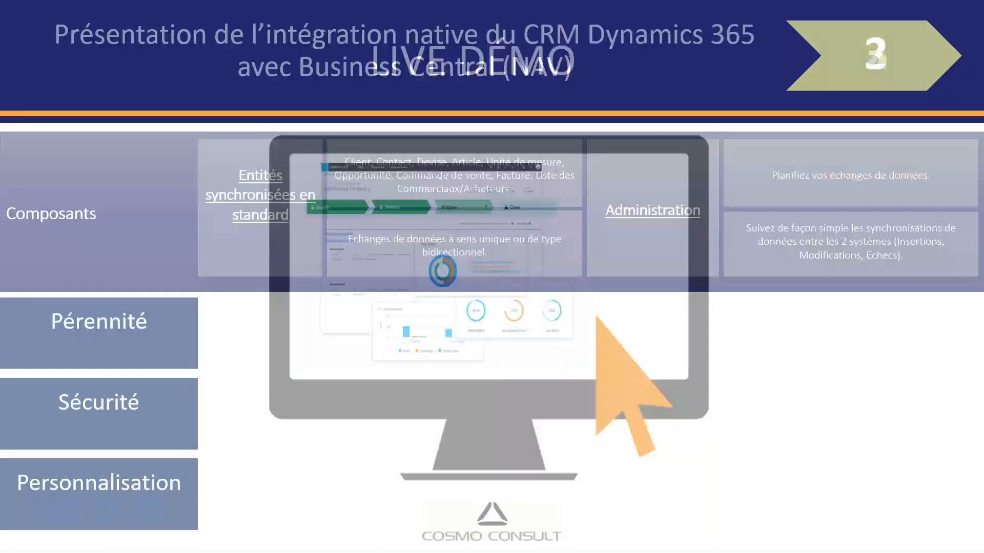